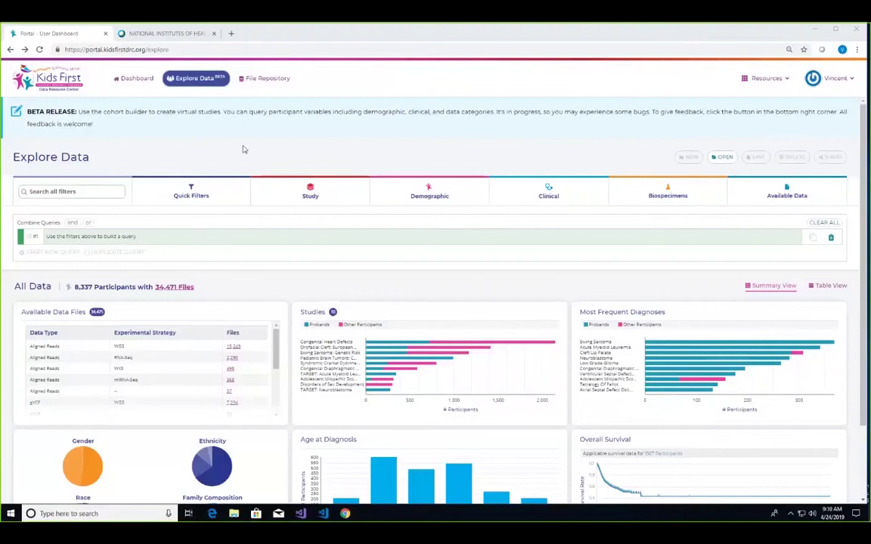
scroll(242, 129, "down", 1)
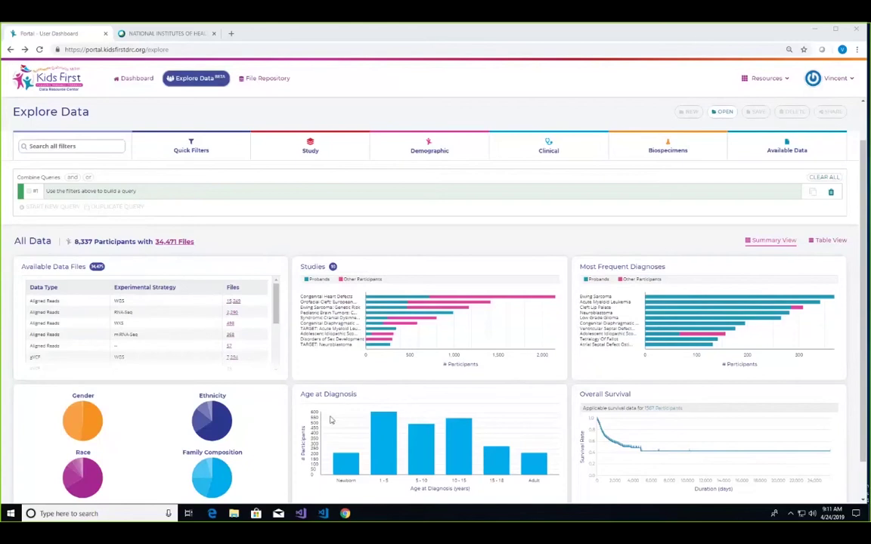
mouse_move(372, 318)
mouse_move(689, 344)
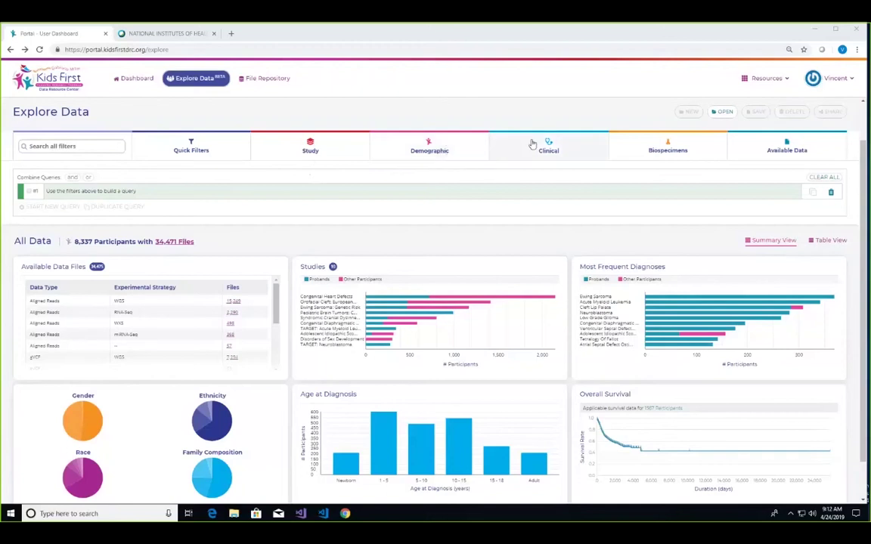
left_click(203, 153)
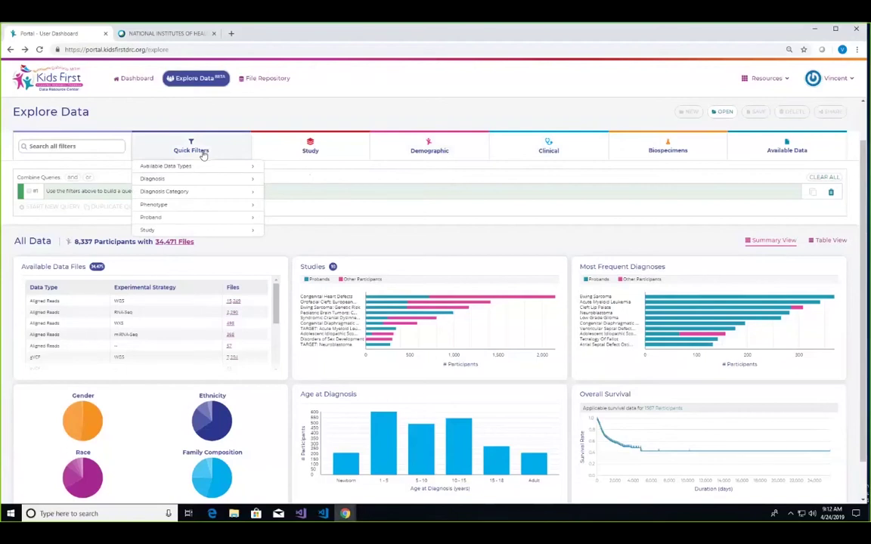
- Restrict the query to the Congenital Heart Defects study, giving 2,148 participants and 5,196 files
left_click(191, 230)
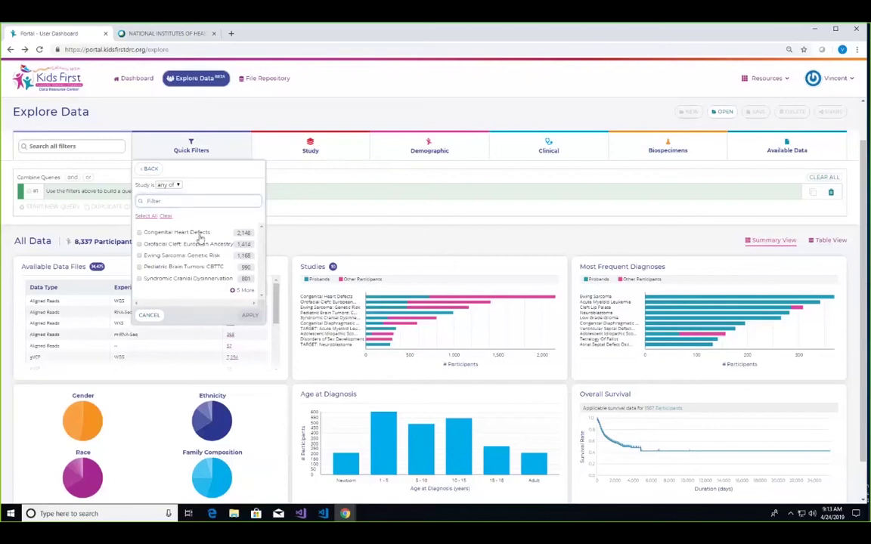
left_click(198, 233)
left_click(254, 316)
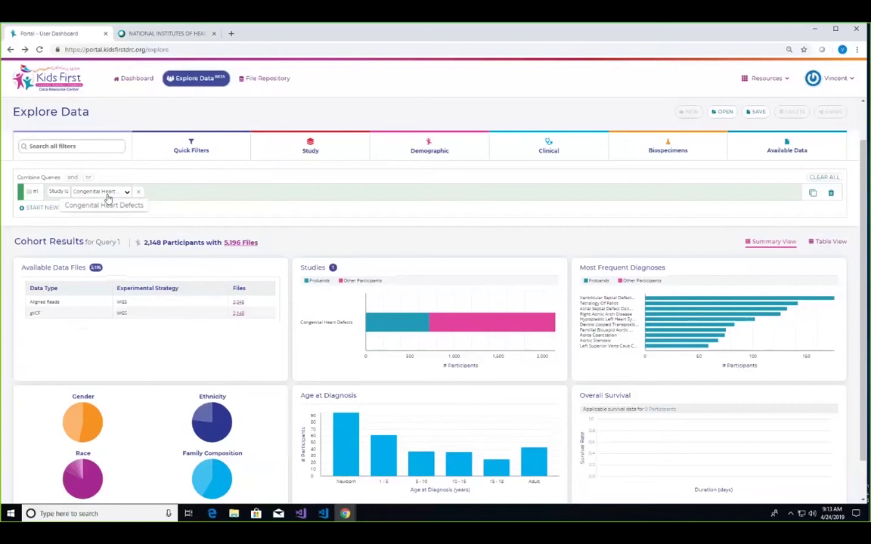
- Add a Family Composition is trio condition to the query, leaving 888 participants
left_click(555, 149)
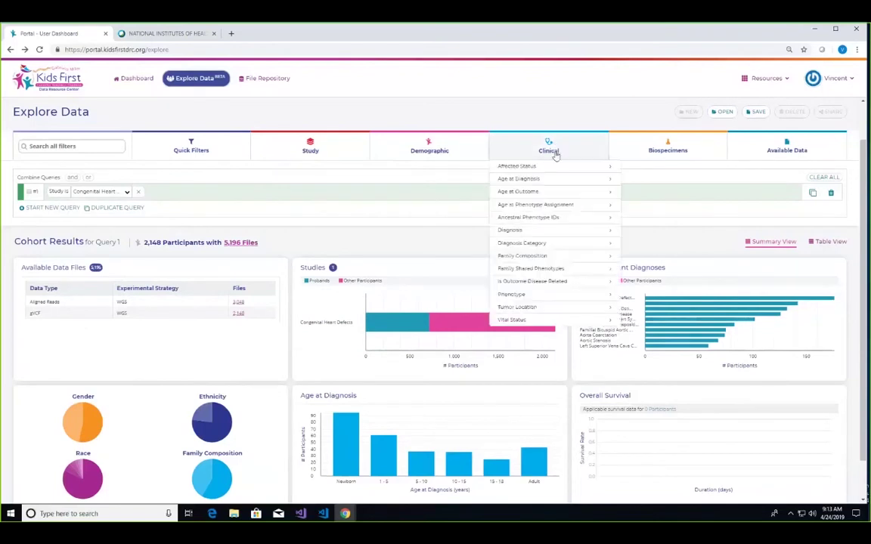
left_click(541, 257)
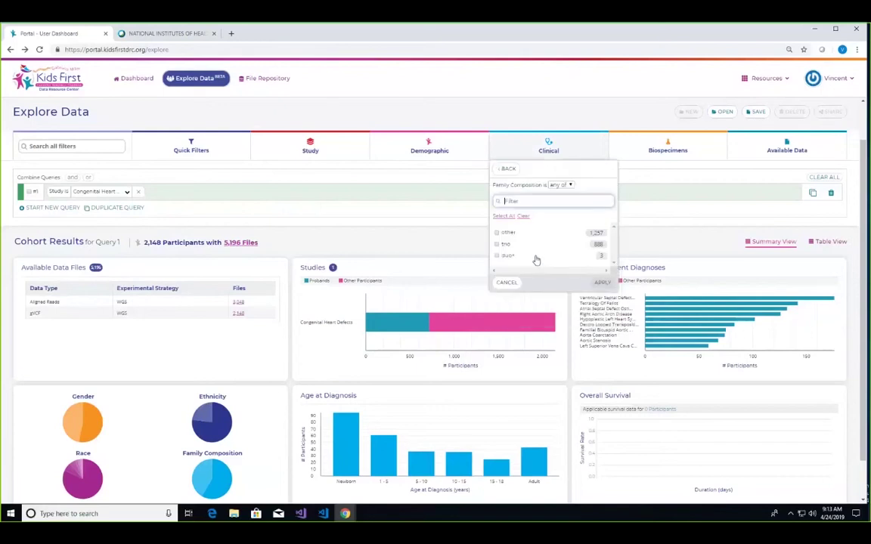
left_click(503, 245)
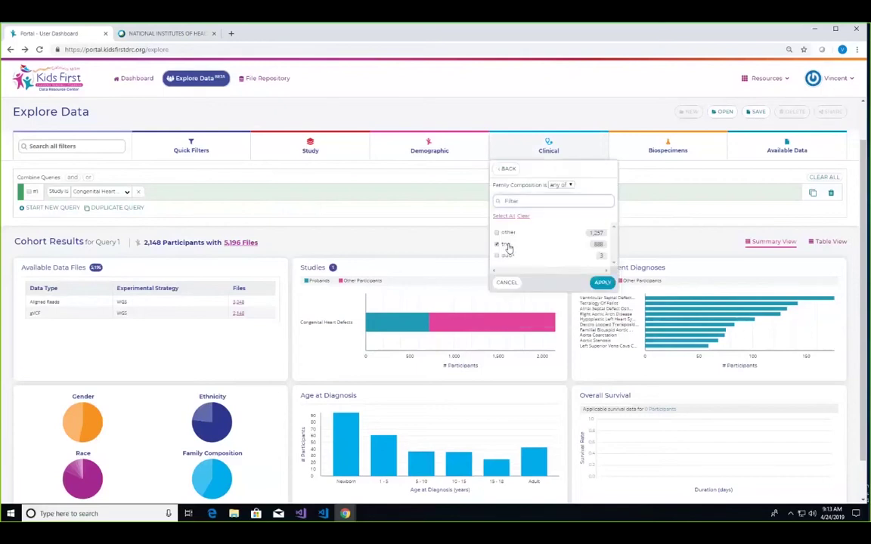
left_click(603, 283)
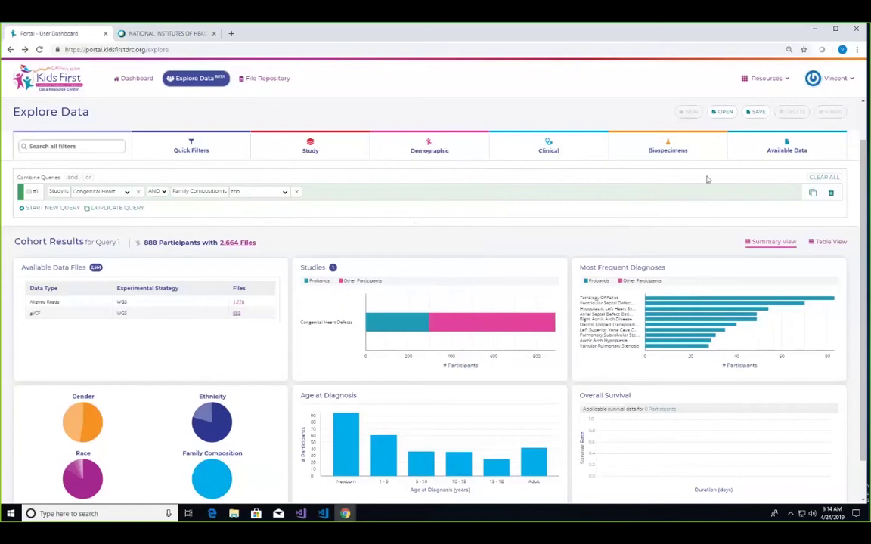
left_click(793, 151)
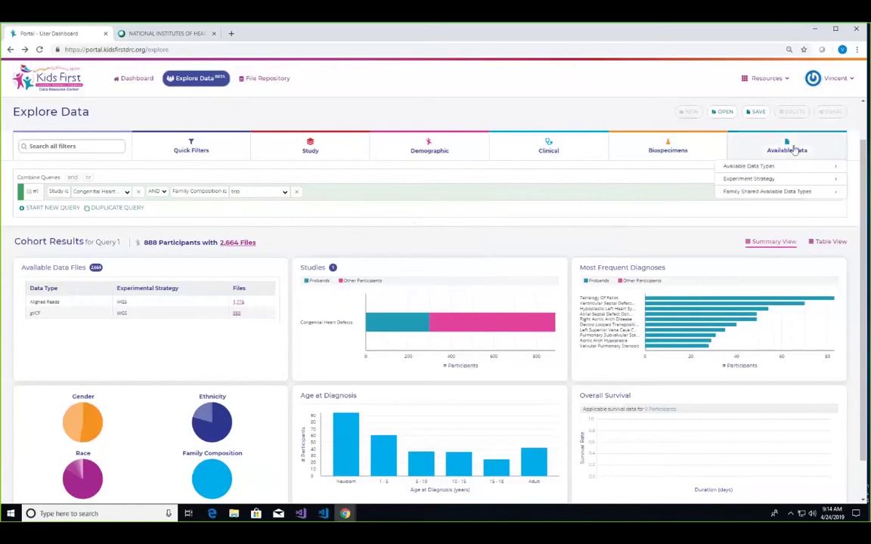
- Add a Family Shared Available Data Types is gVCF condition, leaving 111 participants and 333 files
left_click(774, 193)
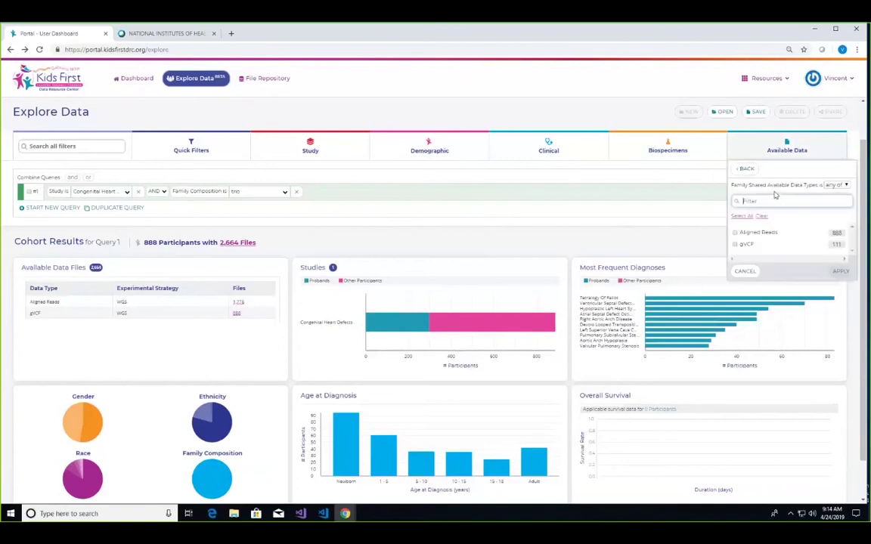
left_click(748, 245)
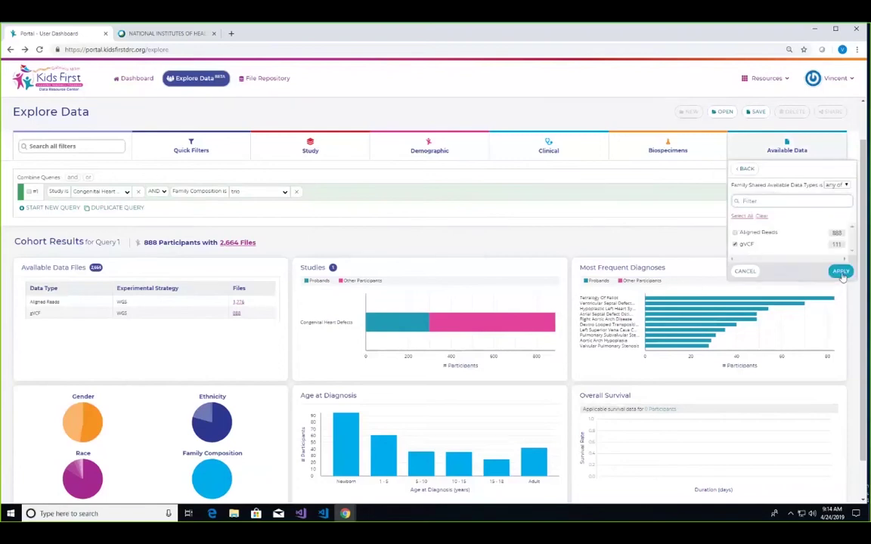
left_click(840, 271)
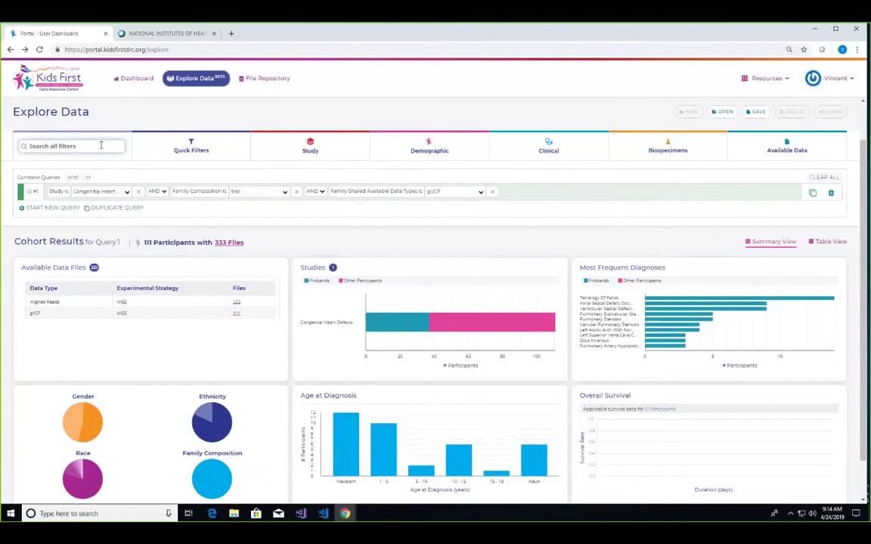
- Find the Diagnosis filter and add ventricular septal defect (disease), leaving 9 participants and 27 files
left_click(101, 146)
type("diag")
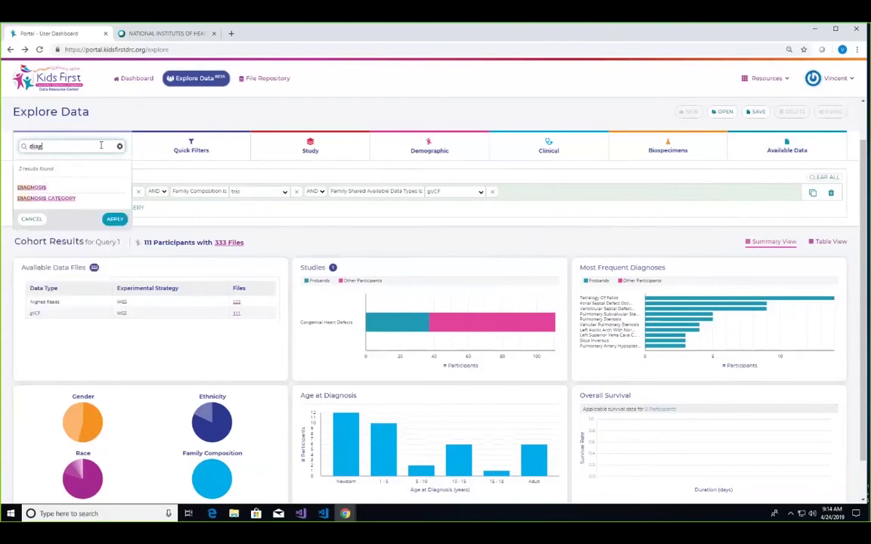
left_click(26, 188)
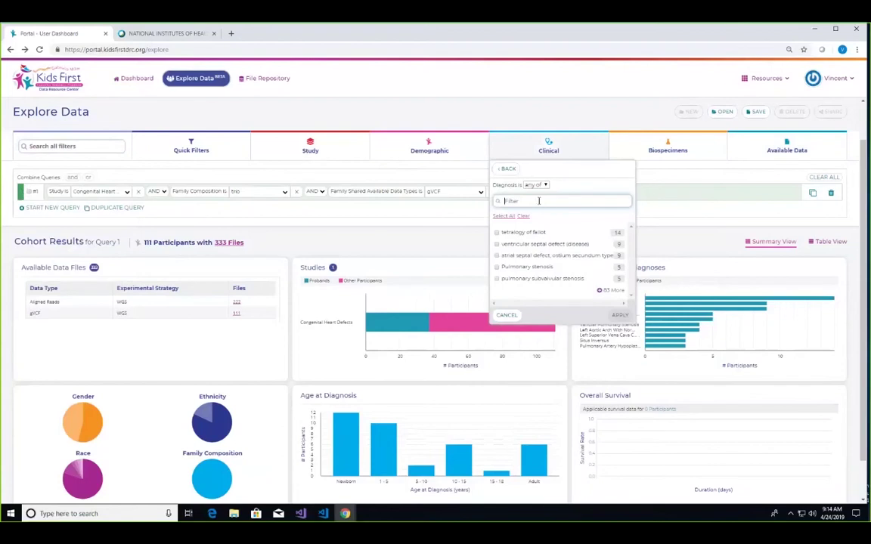
type("ventr")
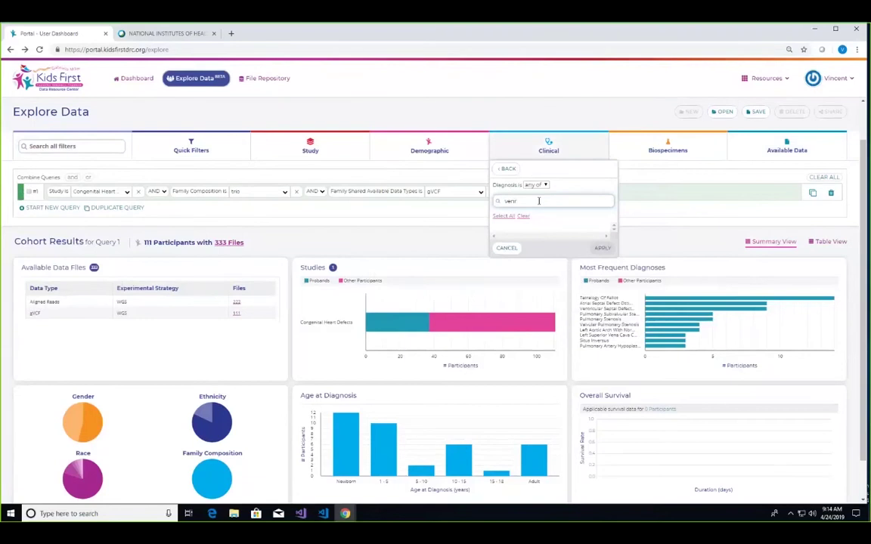
key("BackSpace")
type("ti")
type("rc")
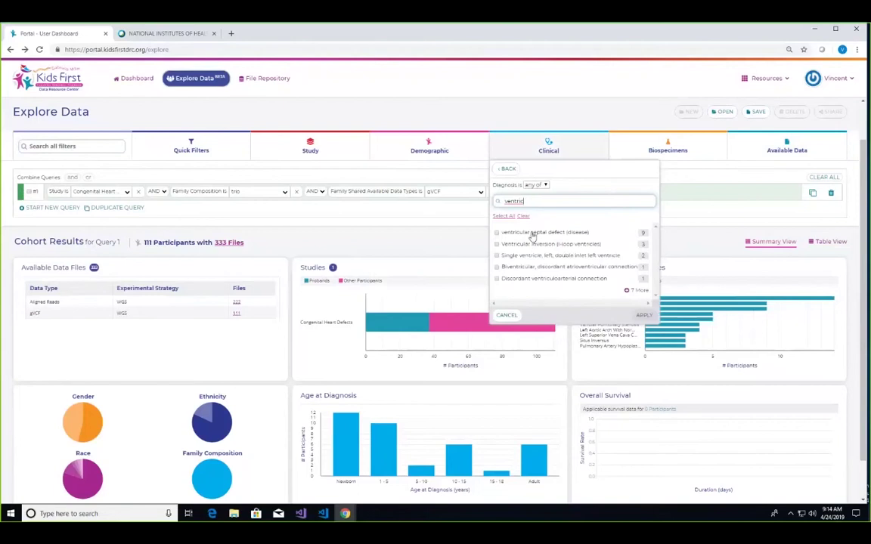
left_click(532, 233)
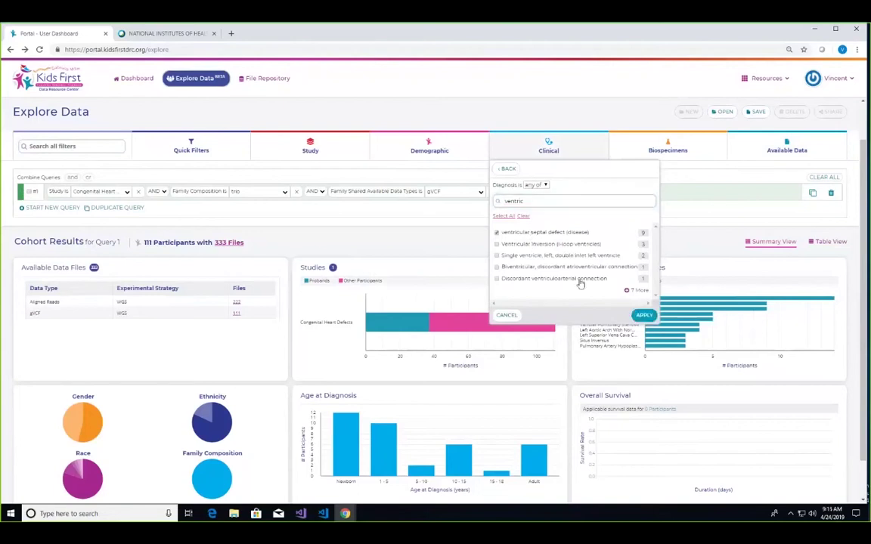
left_click(642, 316)
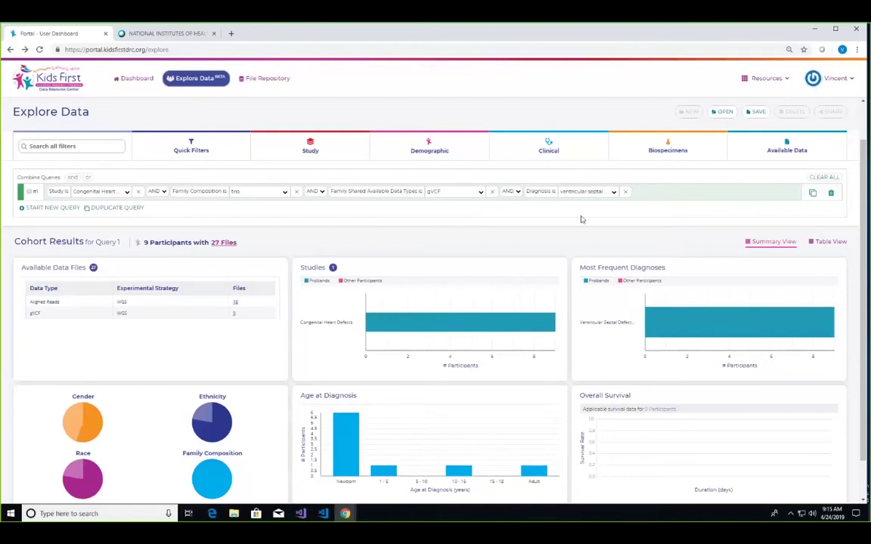
left_click(613, 194)
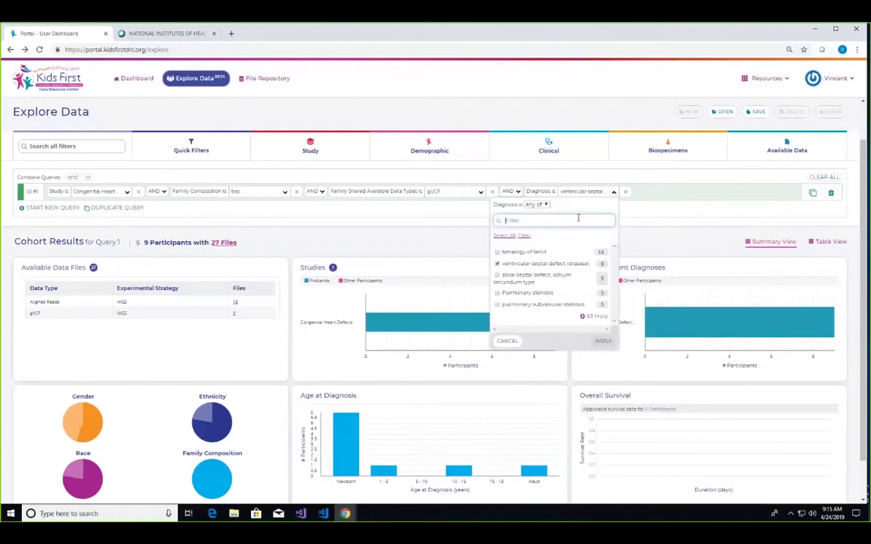
type("ven")
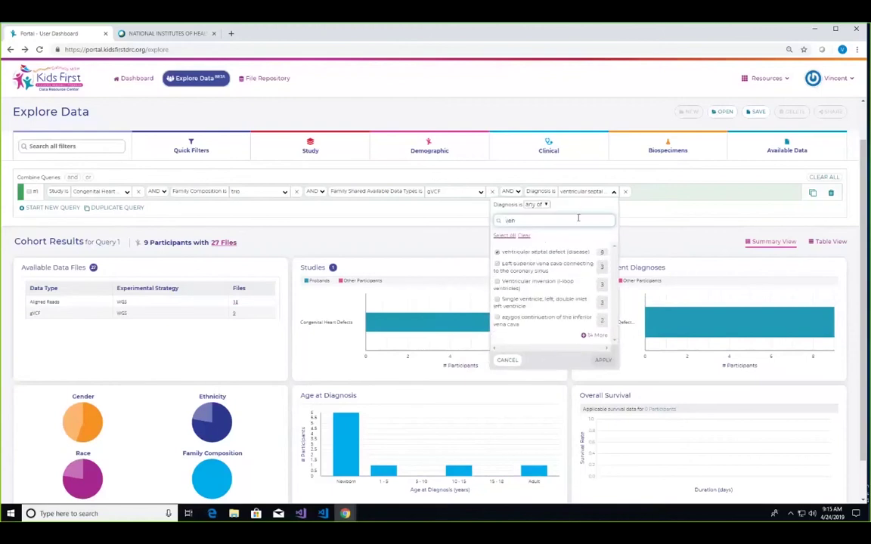
type("tric")
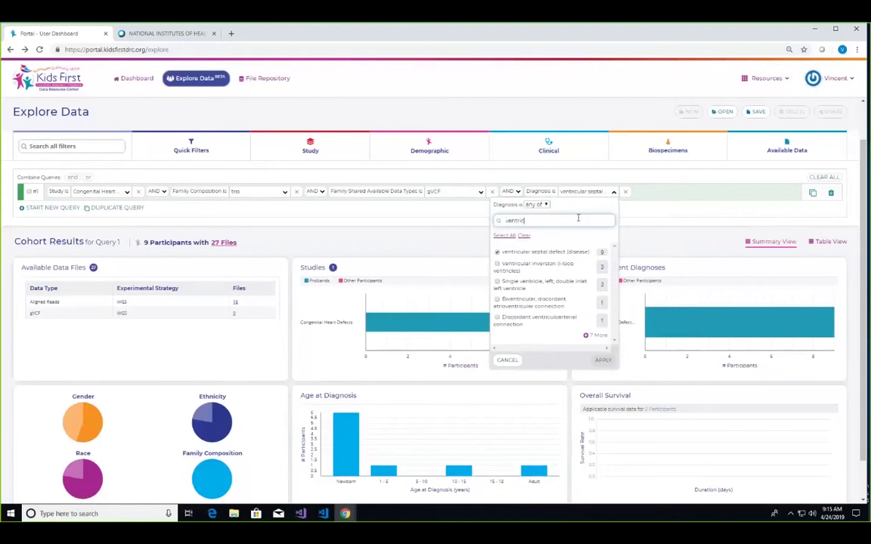
type("ular")
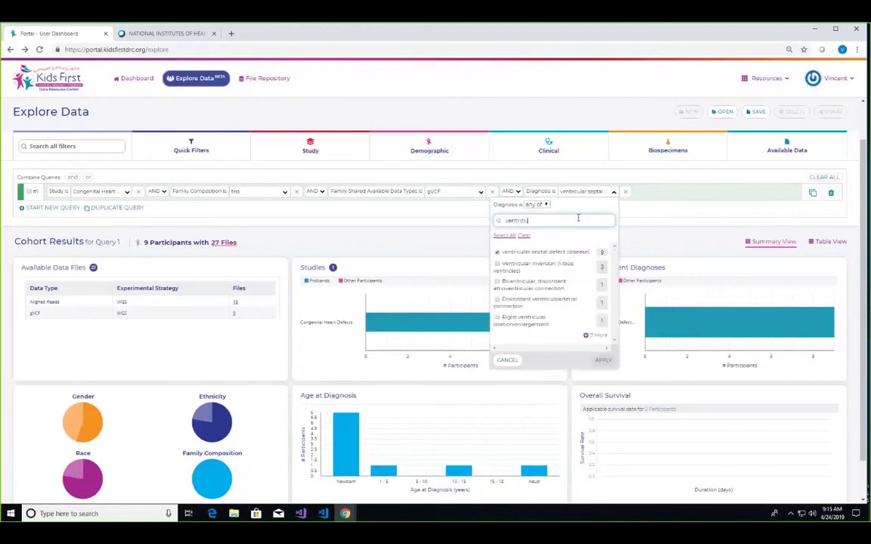
left_click(504, 236)
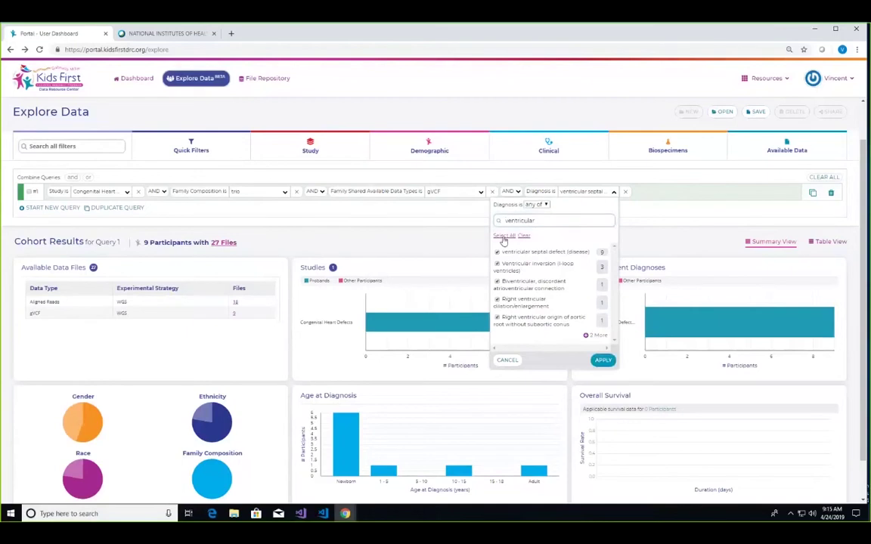
left_click(603, 360)
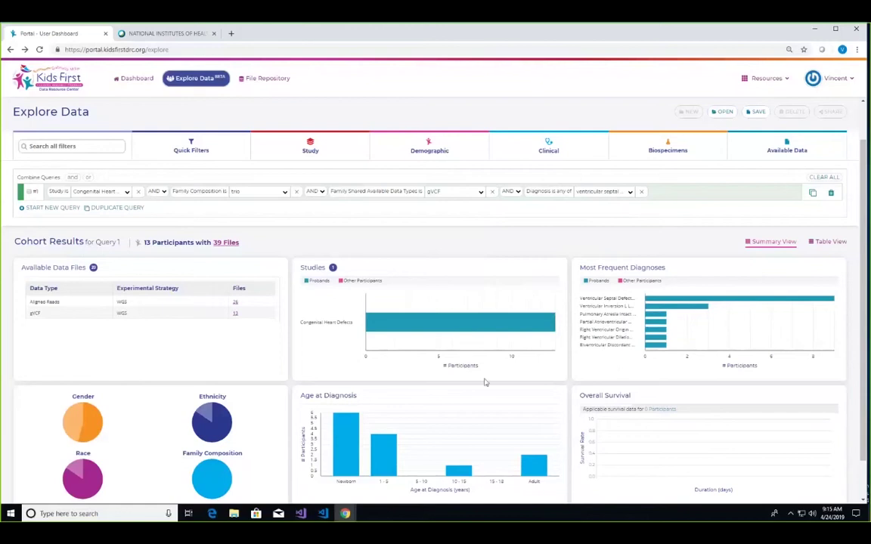
scroll(486, 383, "down", 1)
scroll(486, 383, "up", 1)
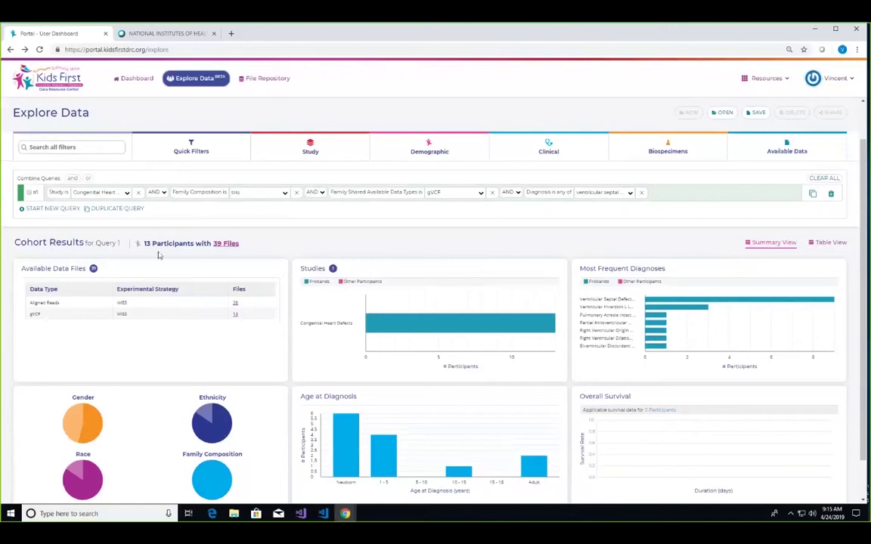
scroll(83, 242, "up", 1)
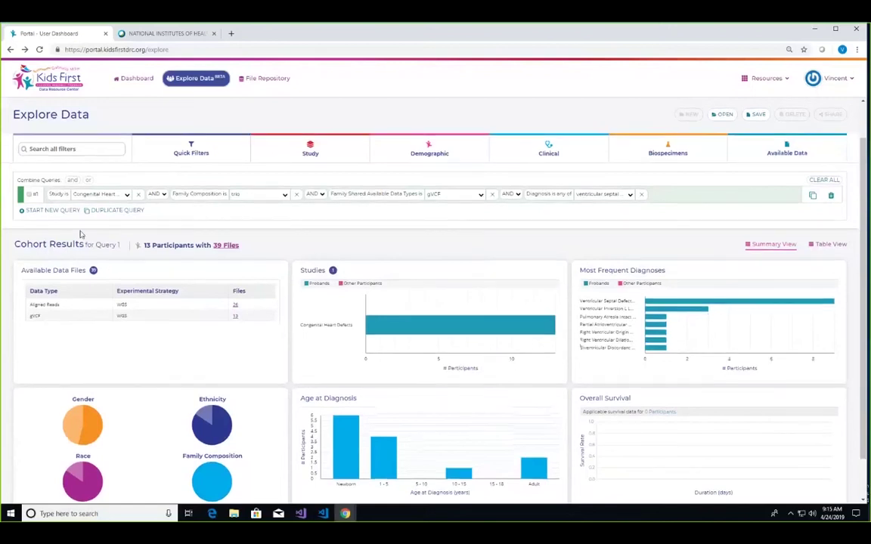
scroll(81, 234, "up", 2)
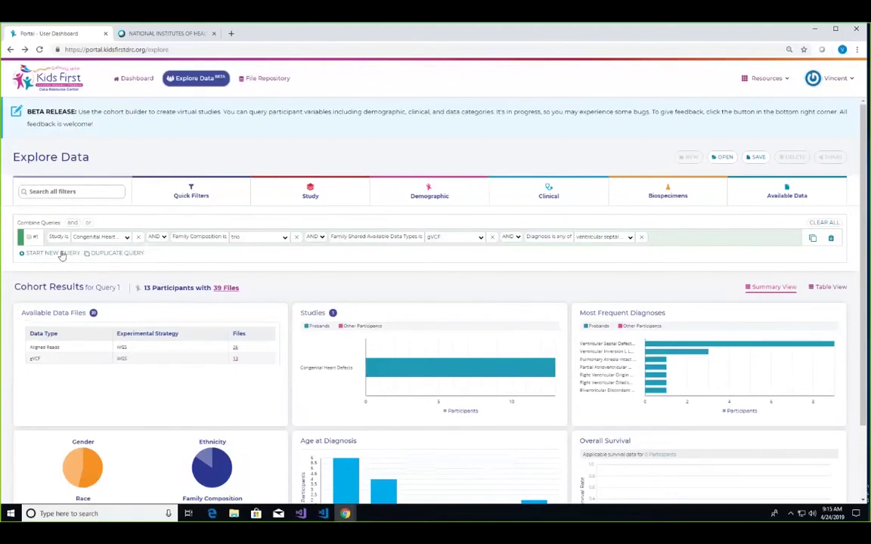
- Start a new query filtered to the Pediatric Brain Tumors study
left_click(53, 253)
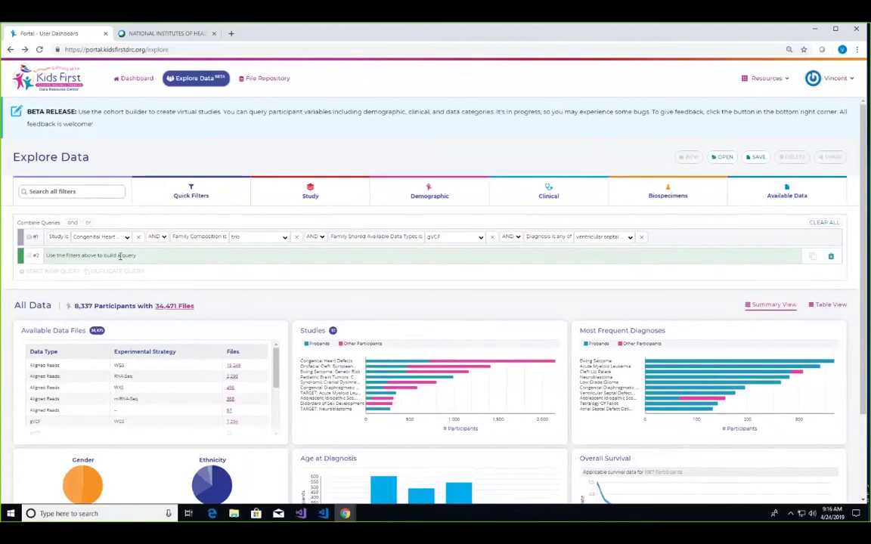
left_click(80, 191)
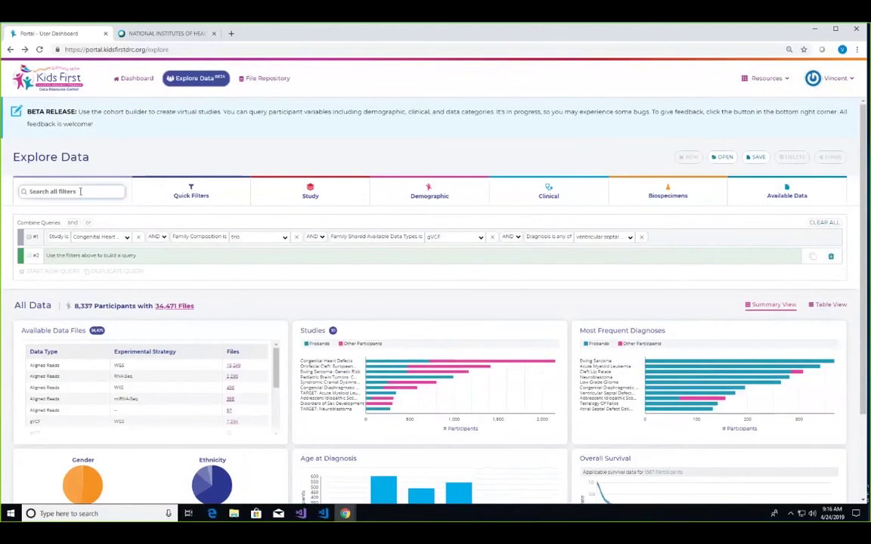
type("brain")
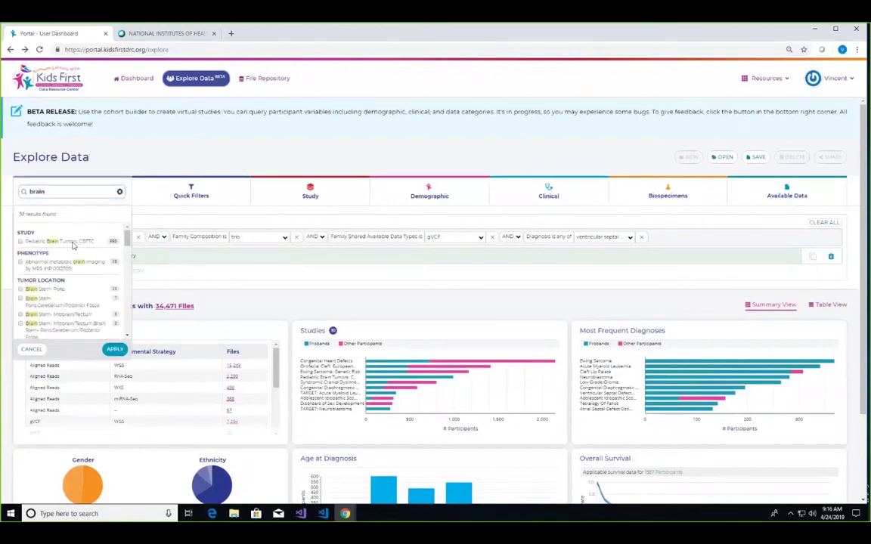
left_click(74, 242)
left_click(114, 349)
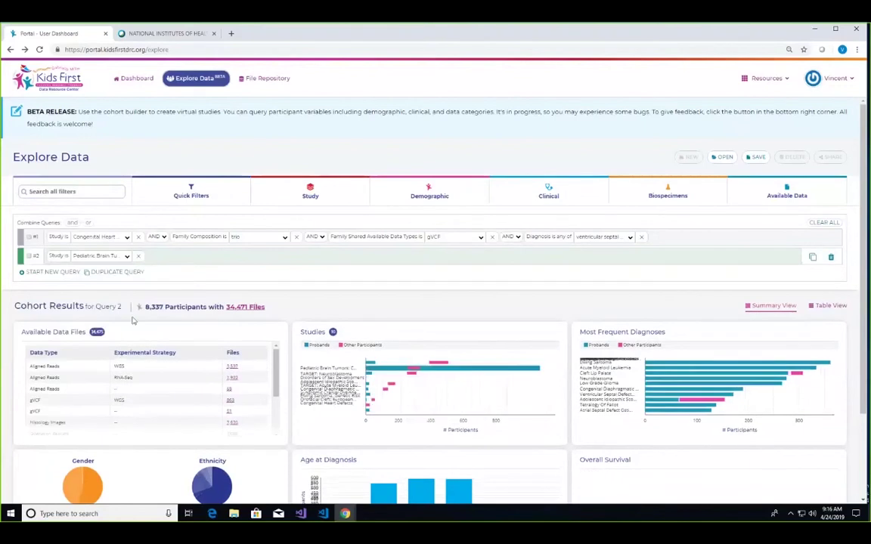
scroll(661, 420, "down", 2)
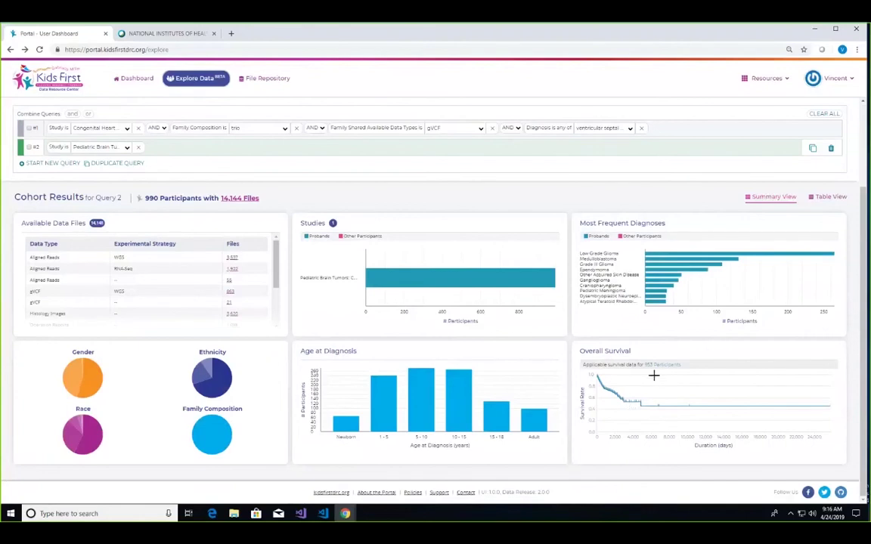
scroll(641, 379, "up", 1)
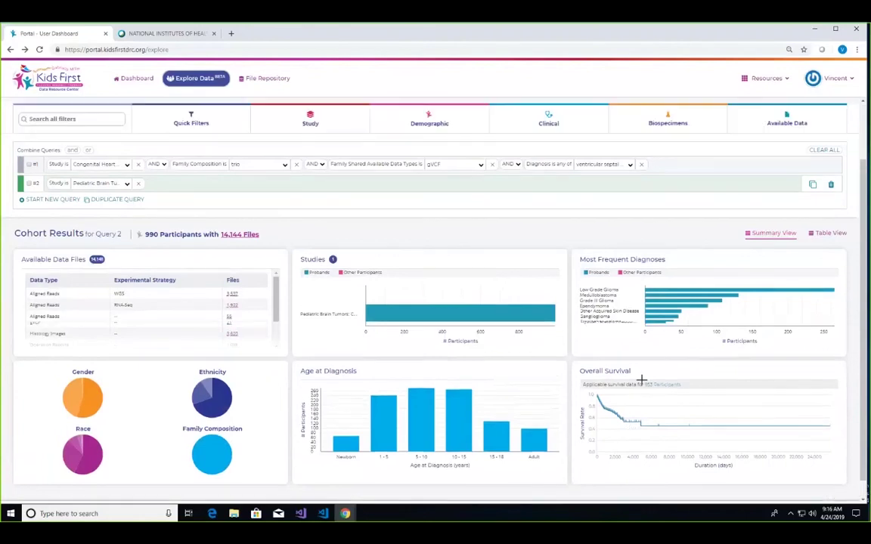
scroll(641, 379, "up", 2)
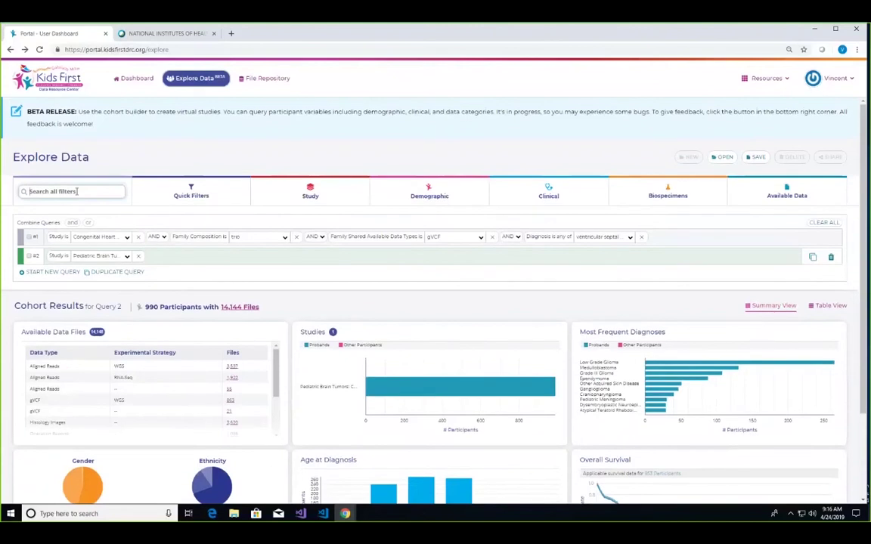
- Add the medulloblastoma diagnosis to query #2, giving 131 participants
left_click(76, 191)
type("medu")
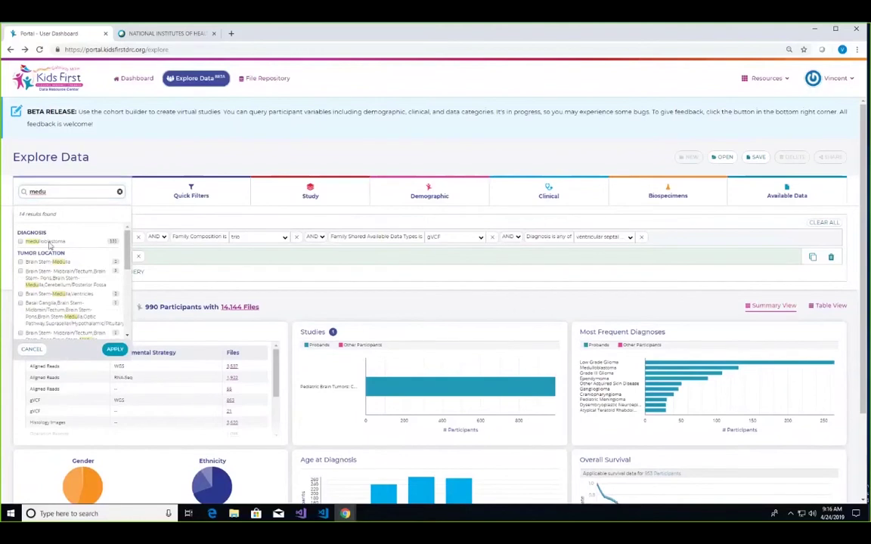
left_click(50, 241)
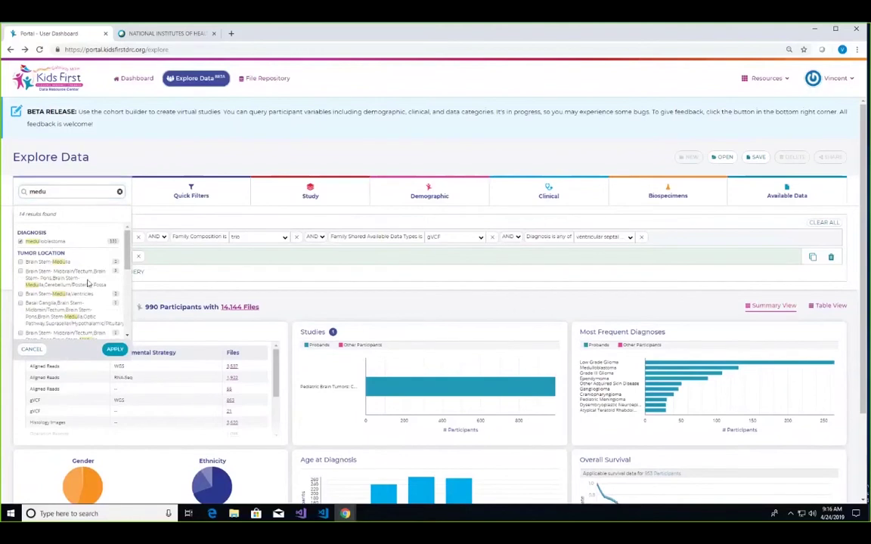
left_click(115, 349)
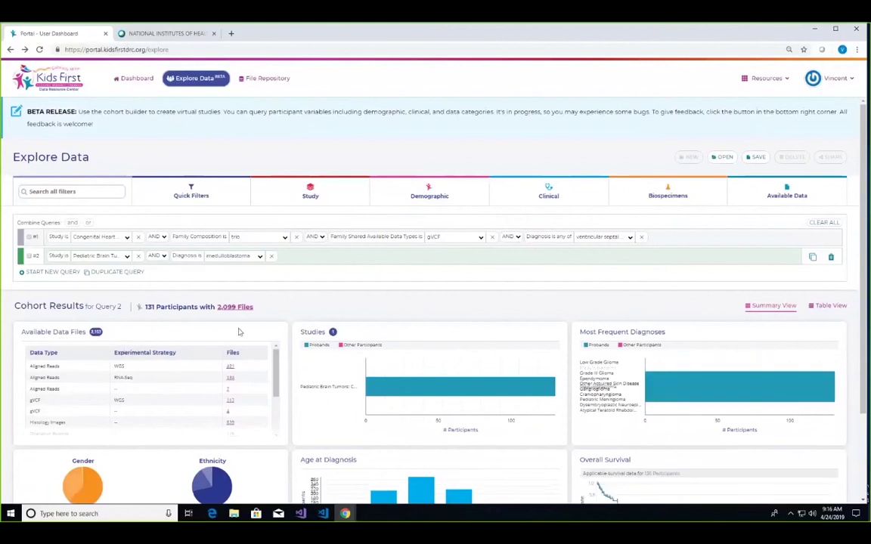
scroll(245, 328, "down", 3)
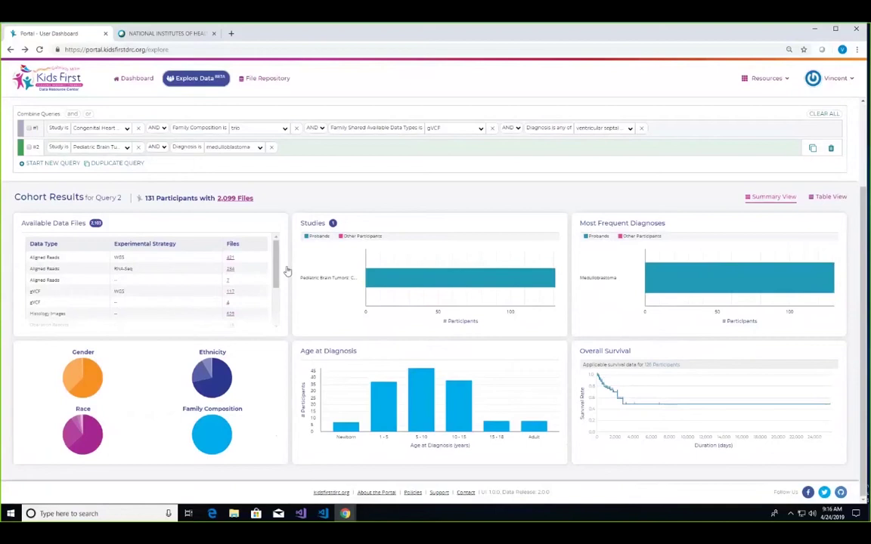
scroll(173, 189, "up", 1)
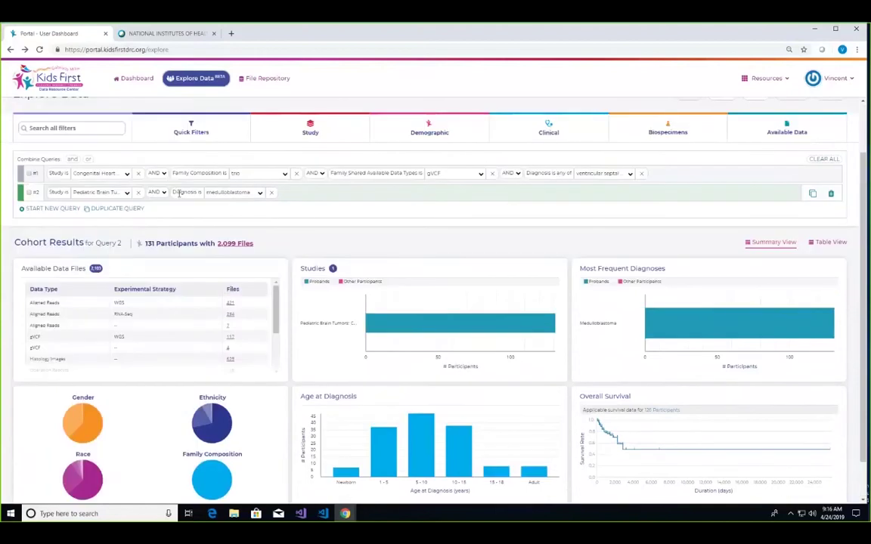
left_click(59, 211)
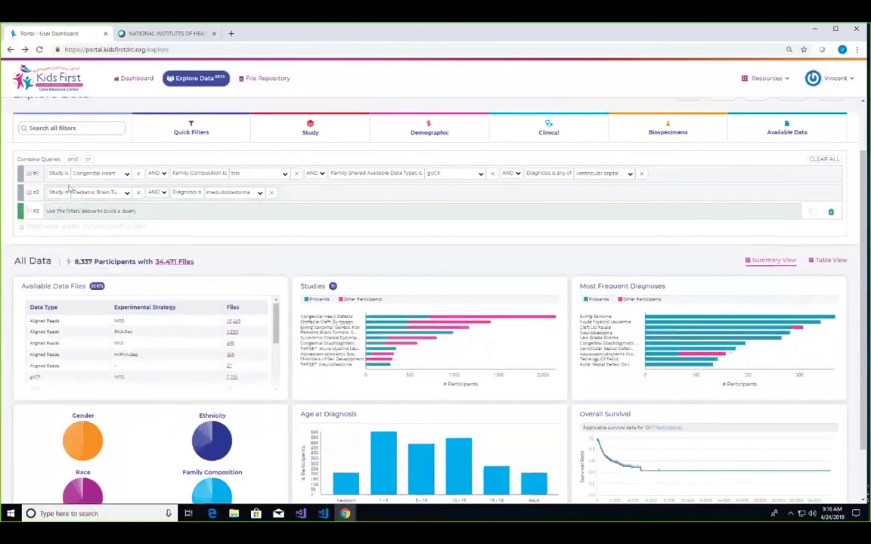
- Filter query #3 to Is Outcome Disease Related = Yes, giving 162 participants with 2,770 files
left_click(87, 127)
type("outco")
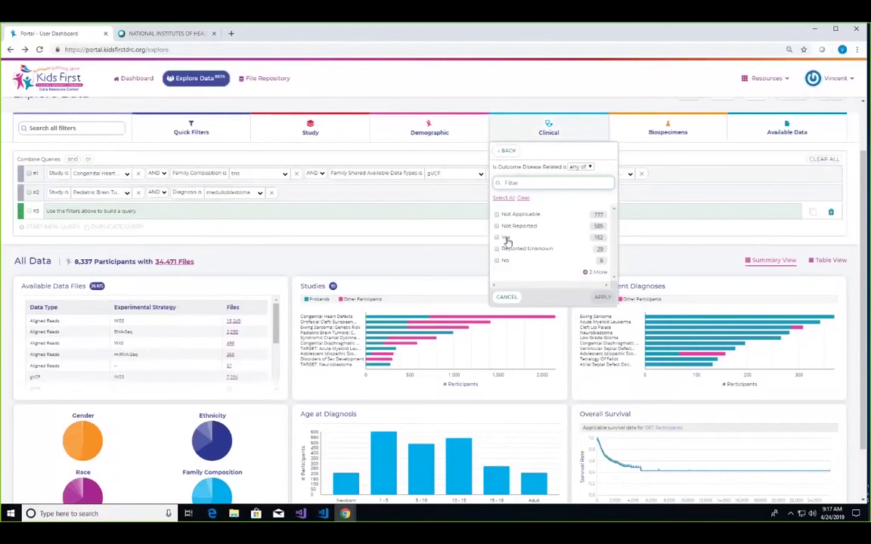
left_click(506, 239)
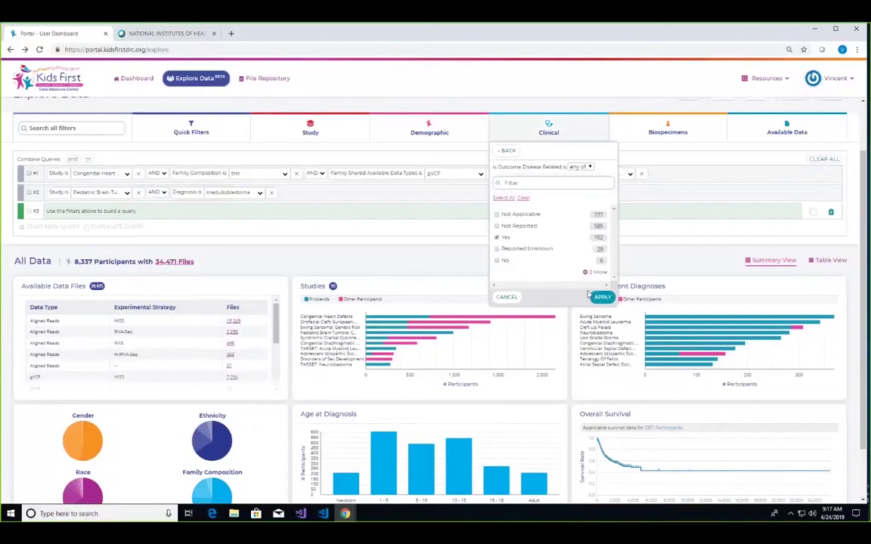
left_click(600, 297)
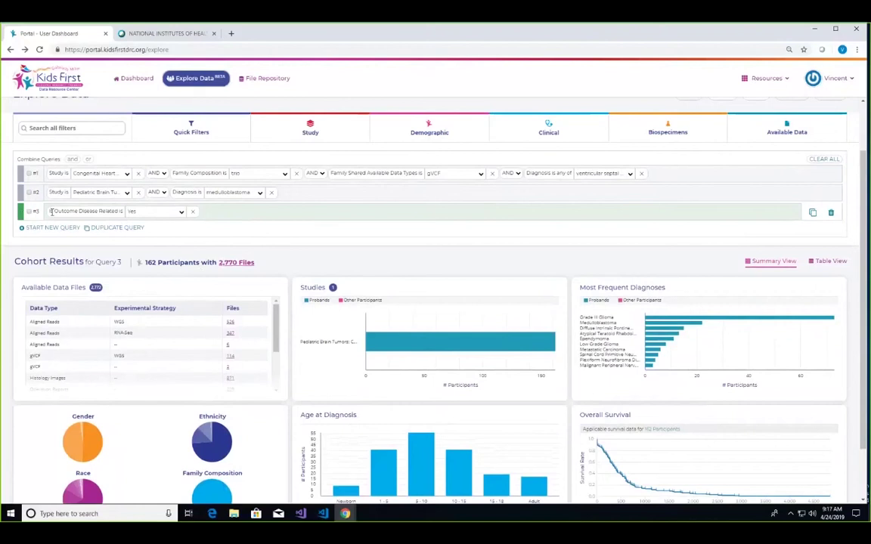
- Combine queries #2 and #3 with AND into a new query #4
left_click(33, 194)
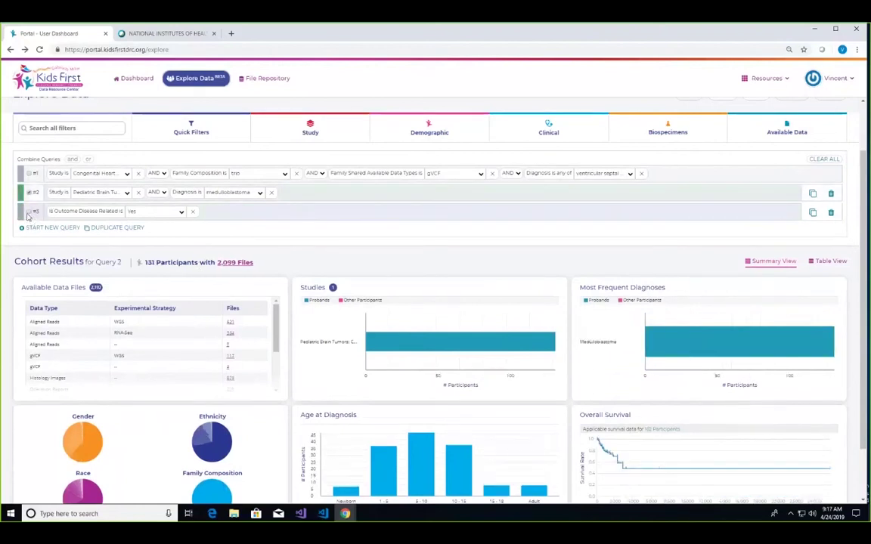
left_click(29, 213)
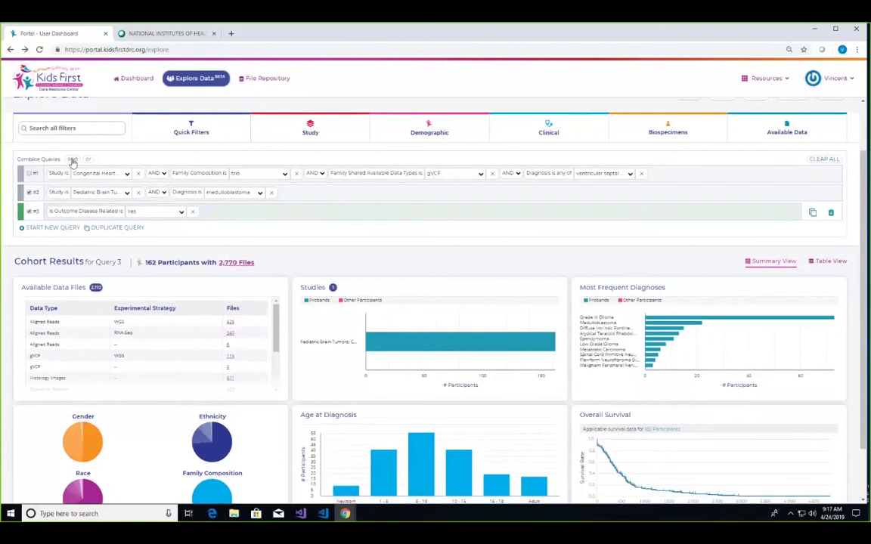
left_click(72, 159)
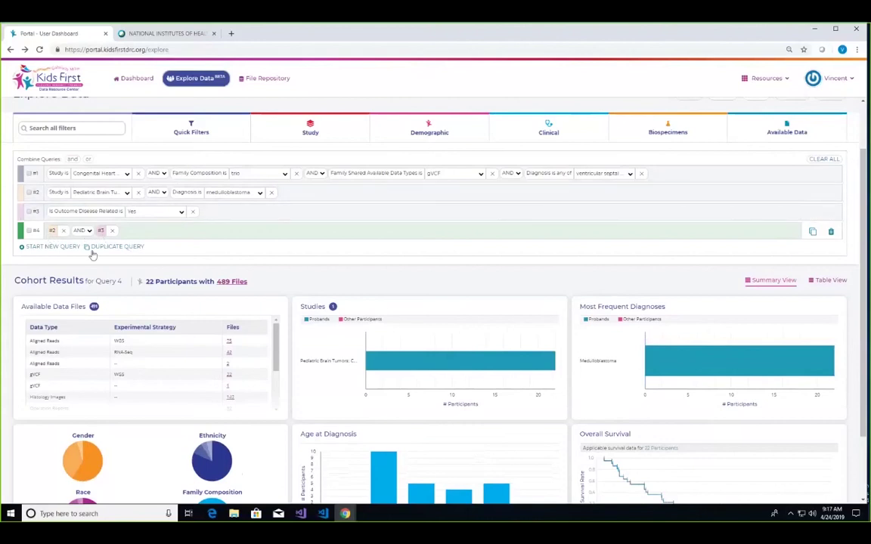
- Compare the cohort results of queries #1 and #2
scroll(130, 245, "down", 1)
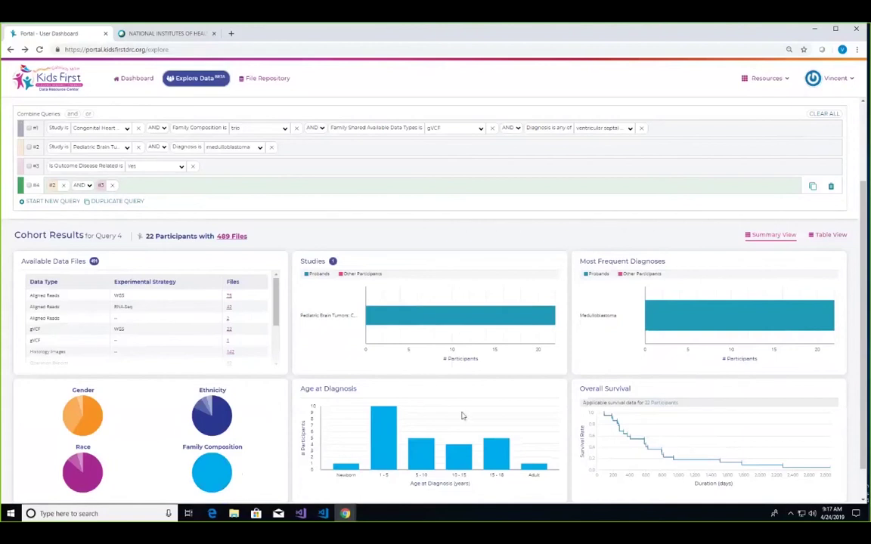
scroll(406, 376, "up", 2)
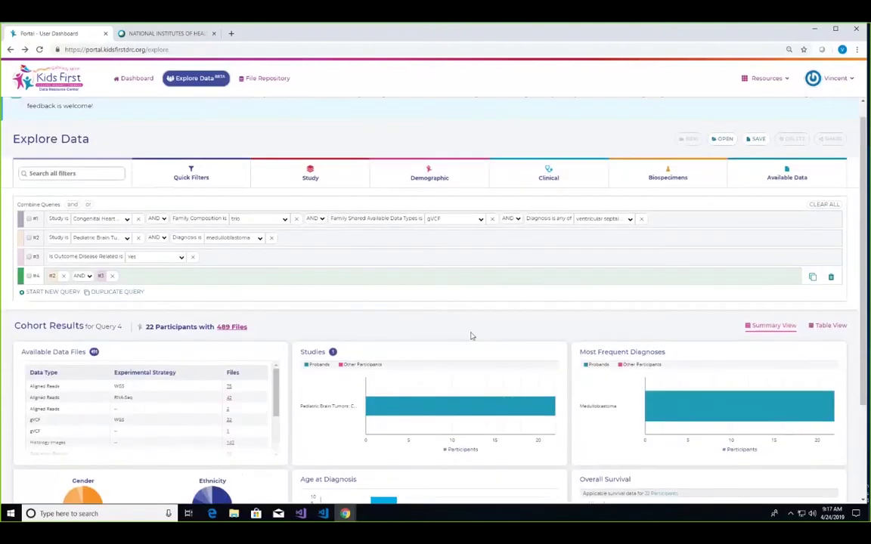
left_click(692, 226)
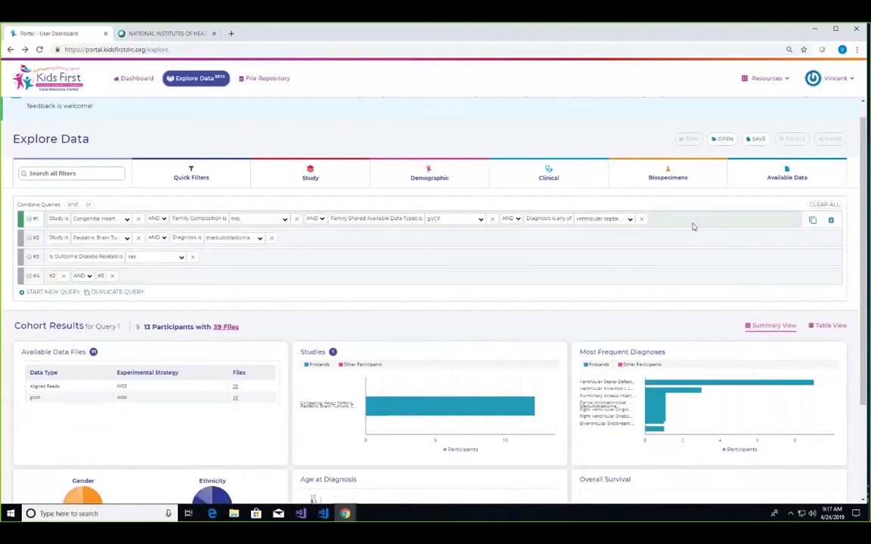
scroll(372, 329, "down", 2)
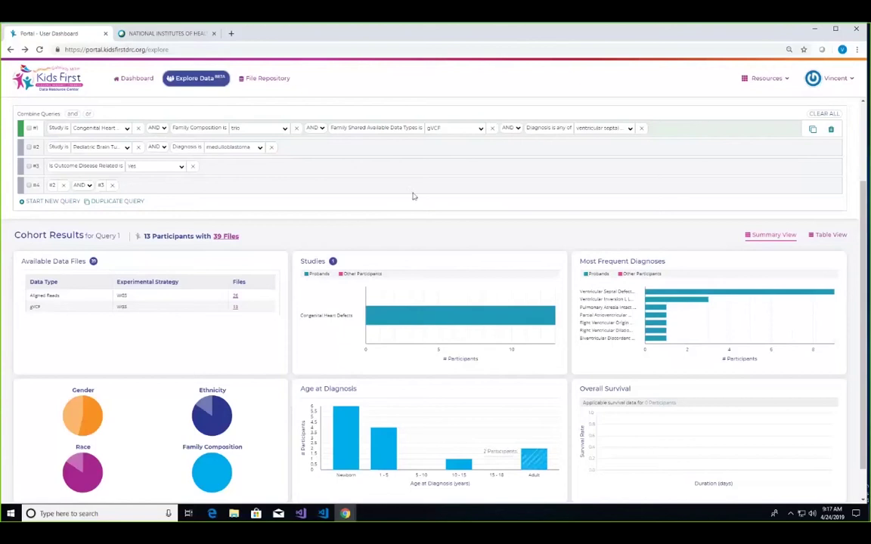
left_click(378, 149)
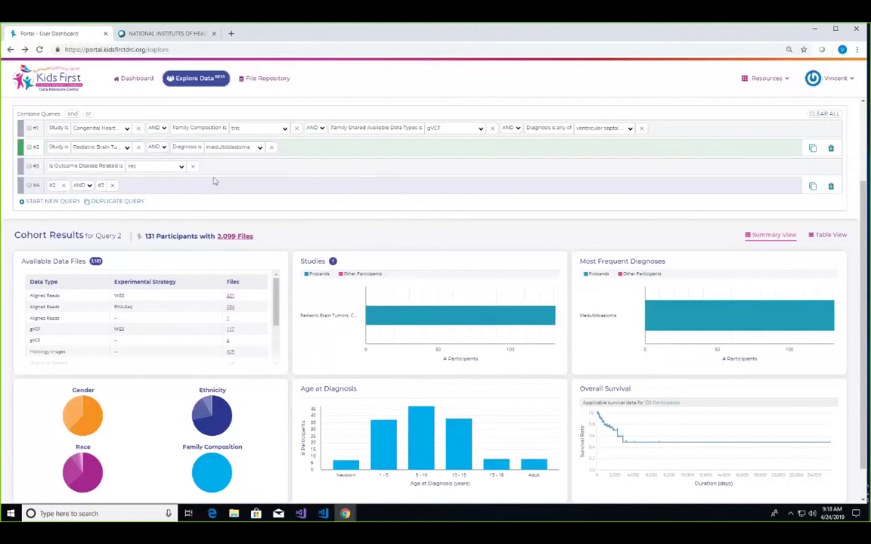
- Remove the medulloblastoma condition and delete query #2 with its dependents, leaving three queries
left_click(272, 149)
left_click(266, 191)
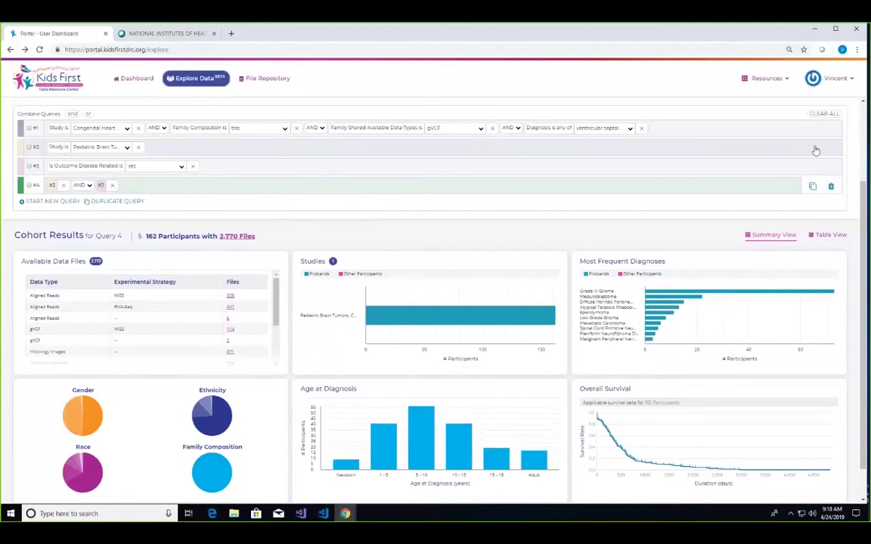
mouse_move(822, 150)
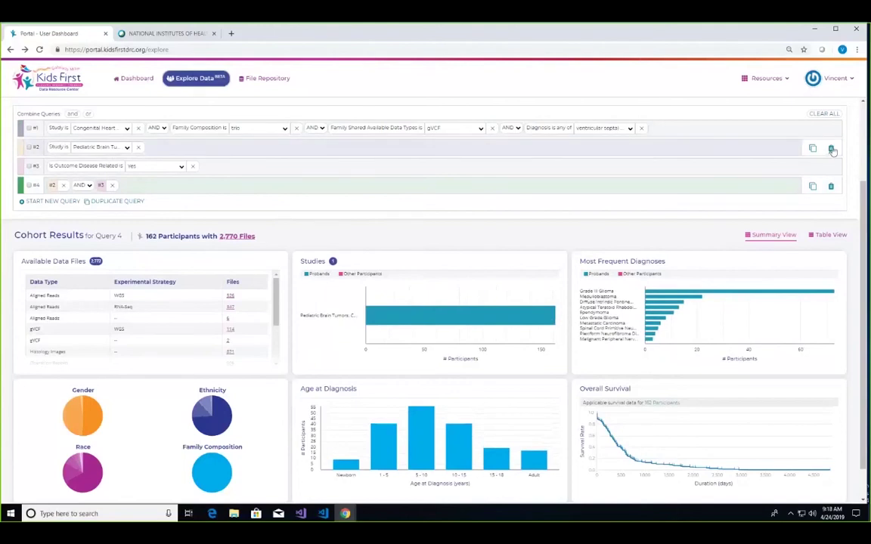
left_click(831, 148)
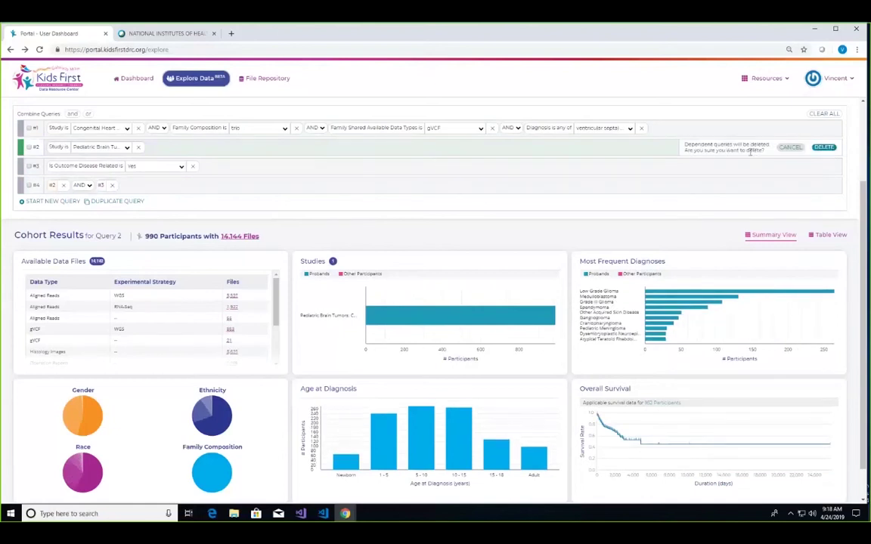
left_click(822, 148)
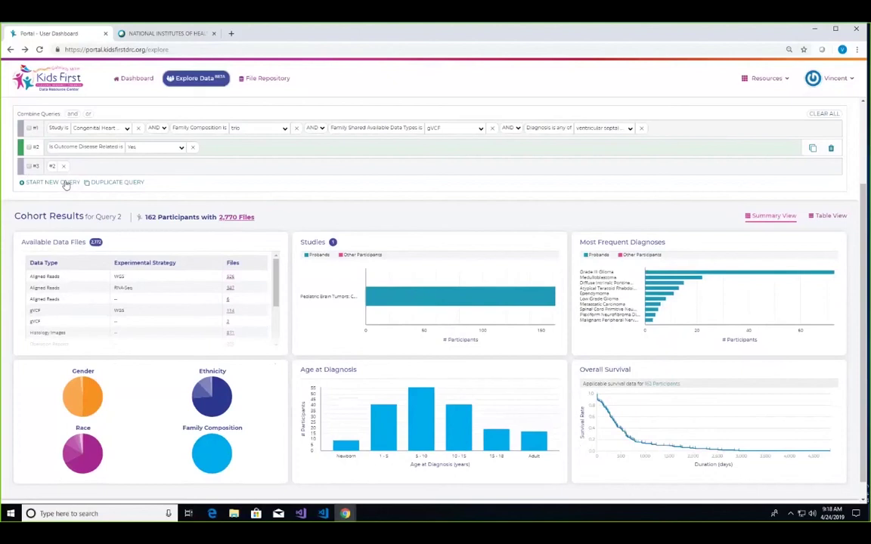
- Start a new query filtered to the TARGET: Acute Myeloid Leukemia study
left_click(65, 185)
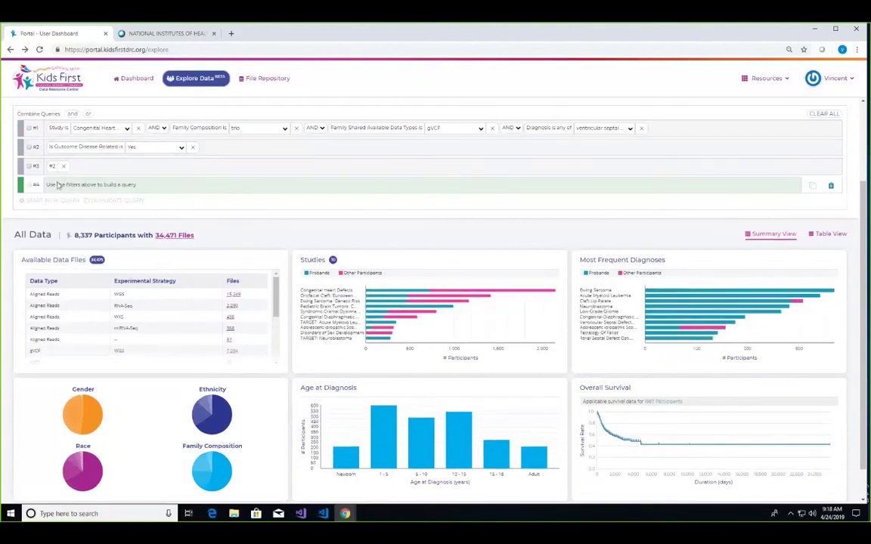
scroll(110, 214, "up", 2)
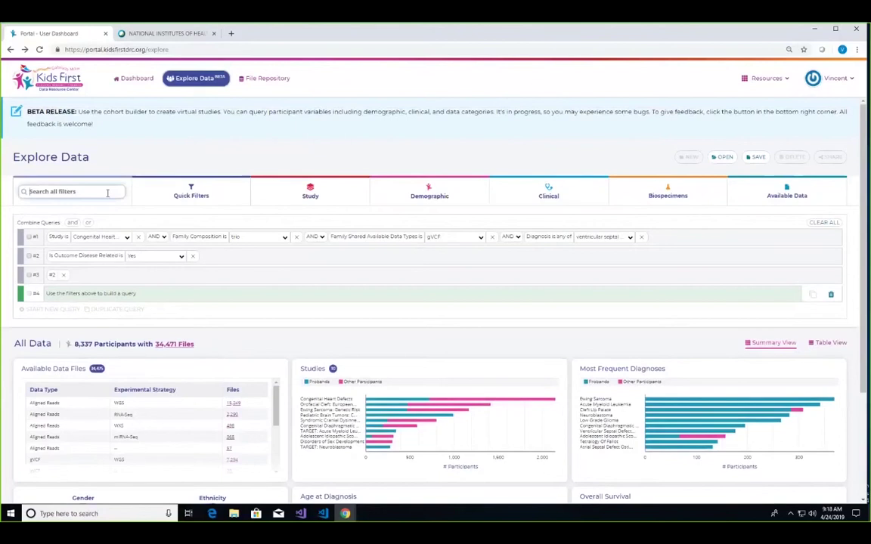
type("tar")
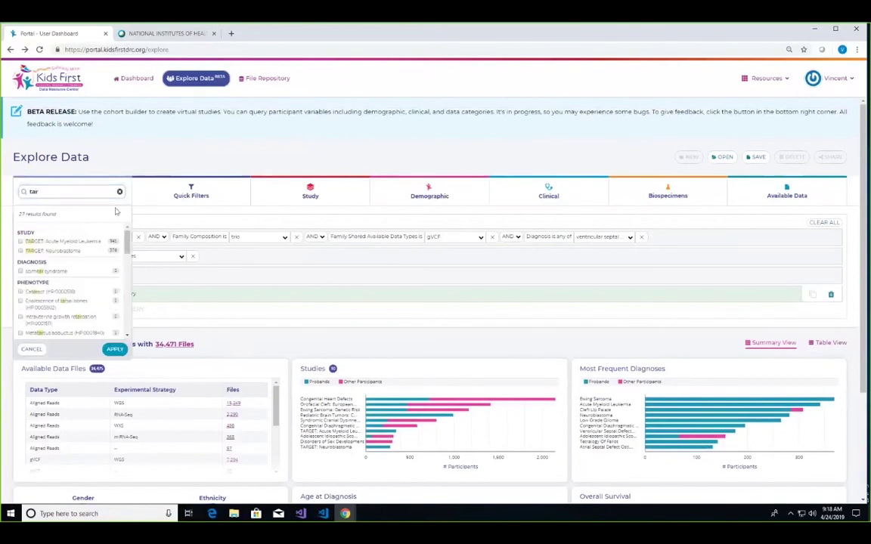
left_click(112, 350)
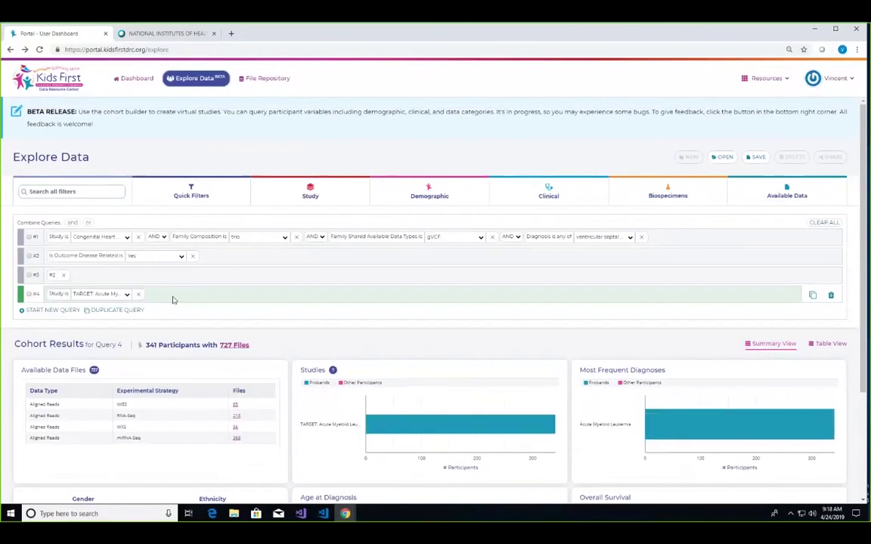
- Limit Age at Diagnosis to 0–1826.25, giving 104 participants
left_click(550, 190)
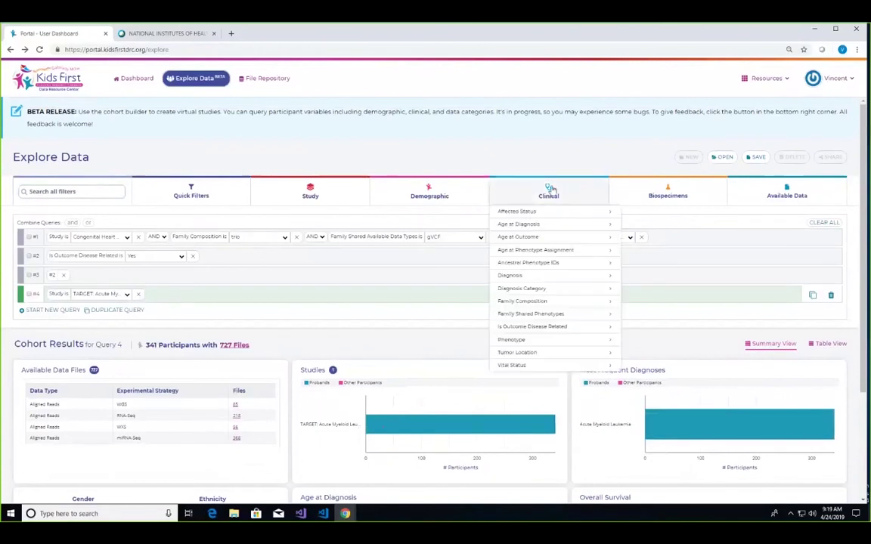
left_click(528, 223)
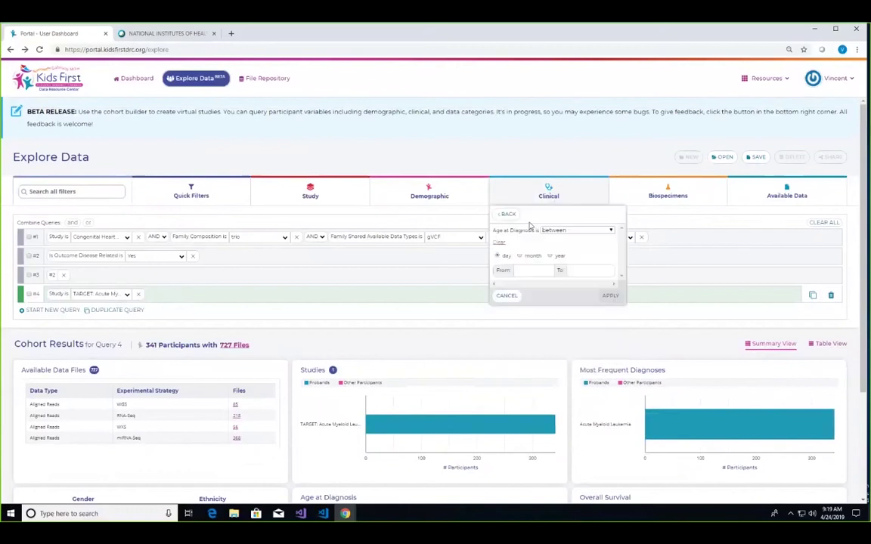
left_click(550, 256)
left_click(532, 271)
type("0 - 1826.25")
left_click(609, 296)
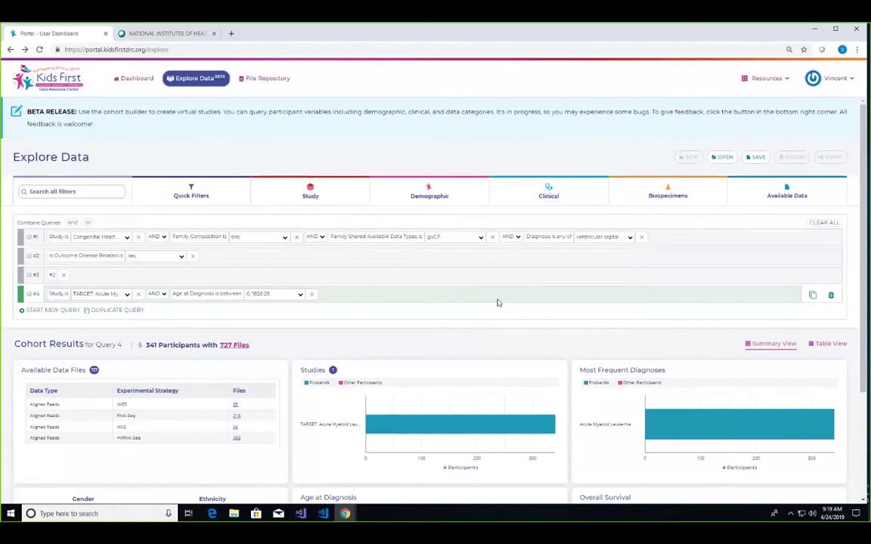
scroll(402, 295, "down", 3)
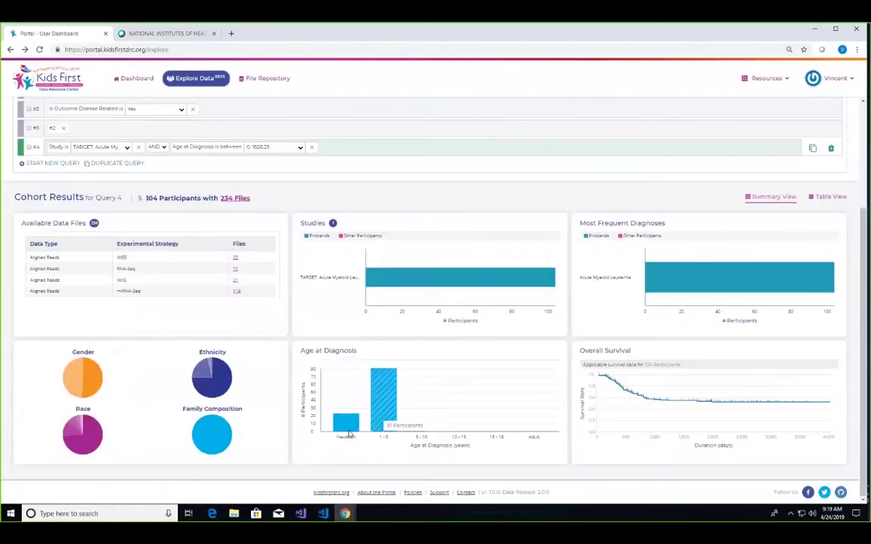
mouse_move(386, 381)
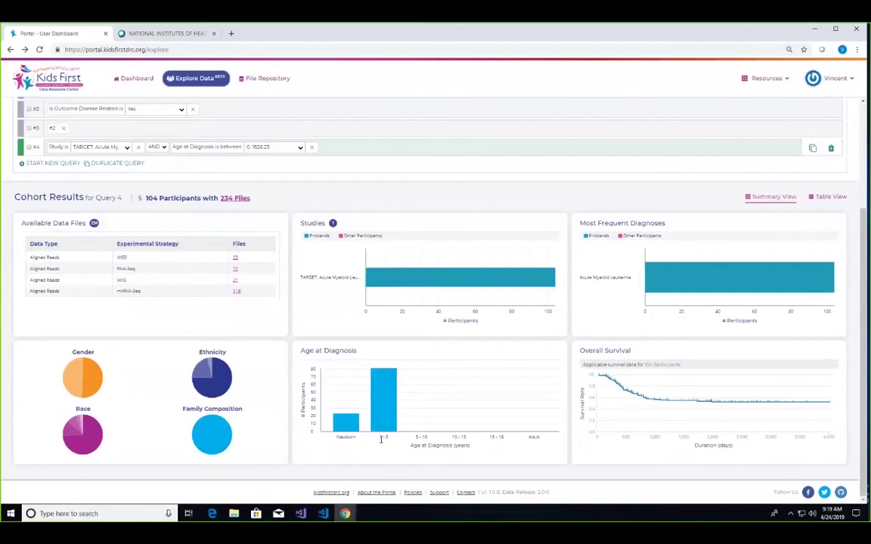
- Duplicate query #4 and set the copy's Age at Diagnosis to 5–10 years, giving 60 participants
scroll(136, 265, "up", 2)
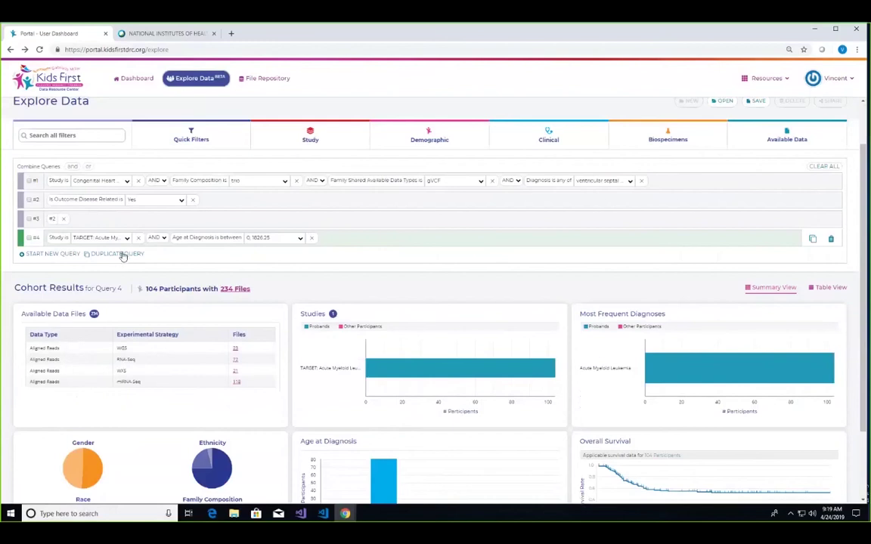
left_click(123, 254)
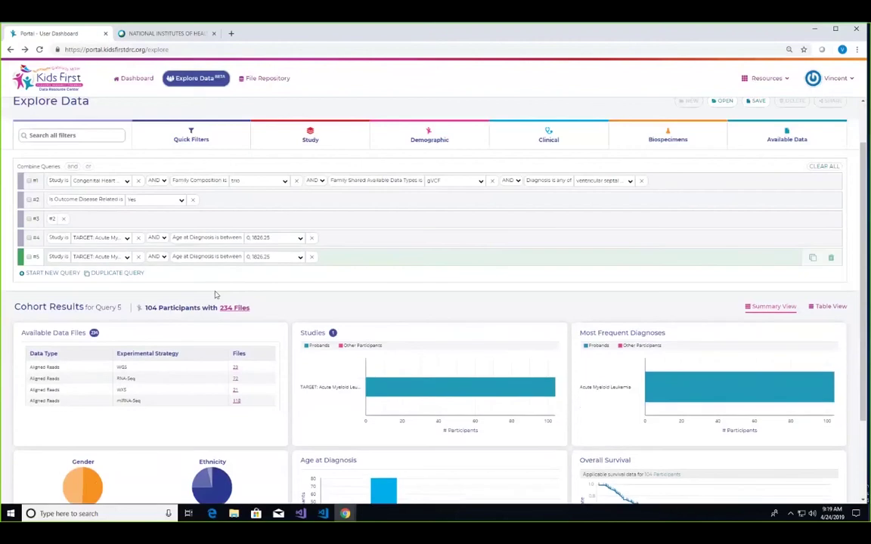
left_click(299, 257)
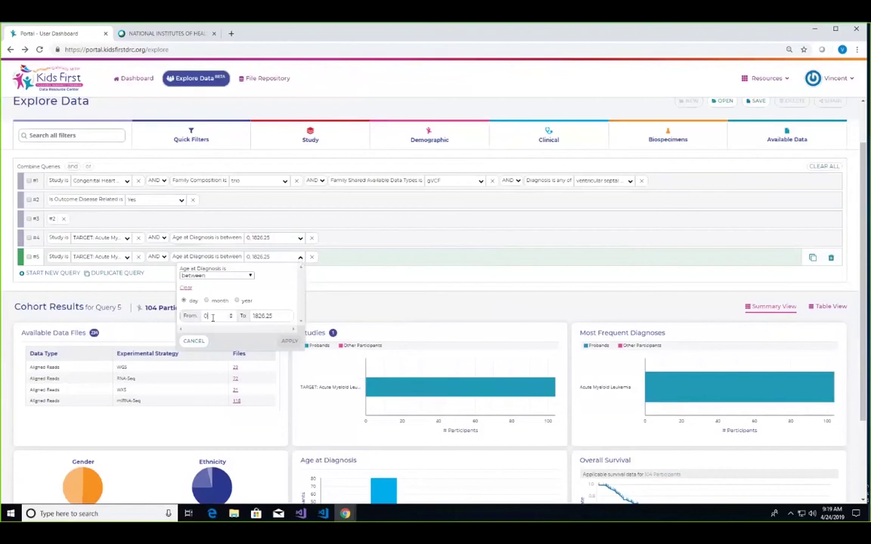
key("BackSpace")
type("5")
key("Tab")
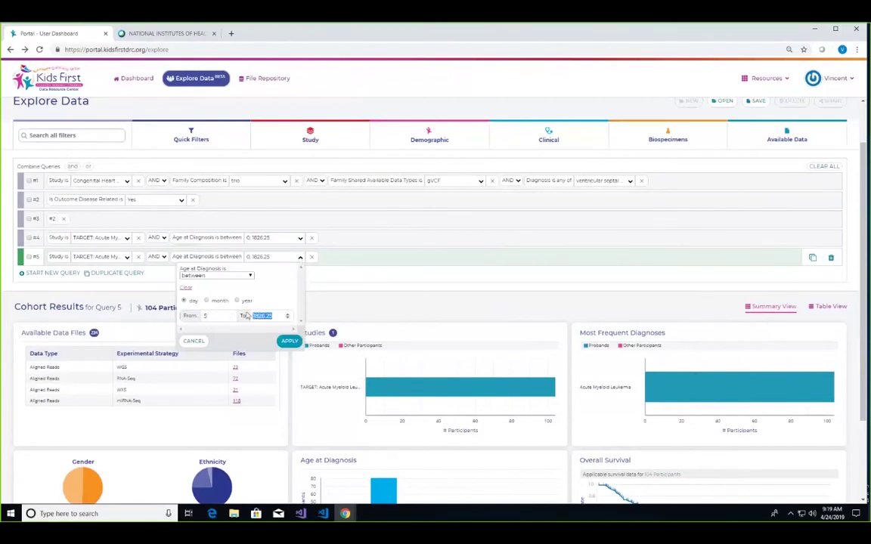
type("10")
left_click(237, 301)
left_click(289, 341)
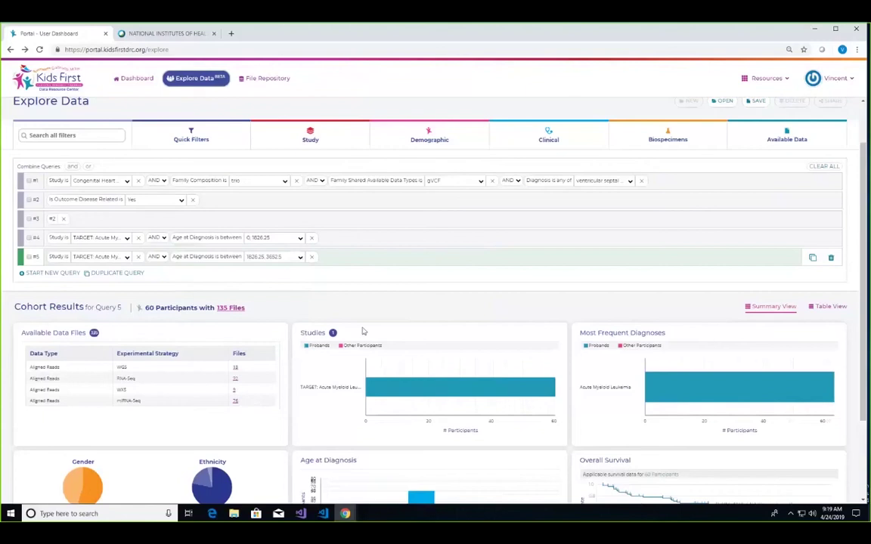
scroll(363, 331, "down", 3)
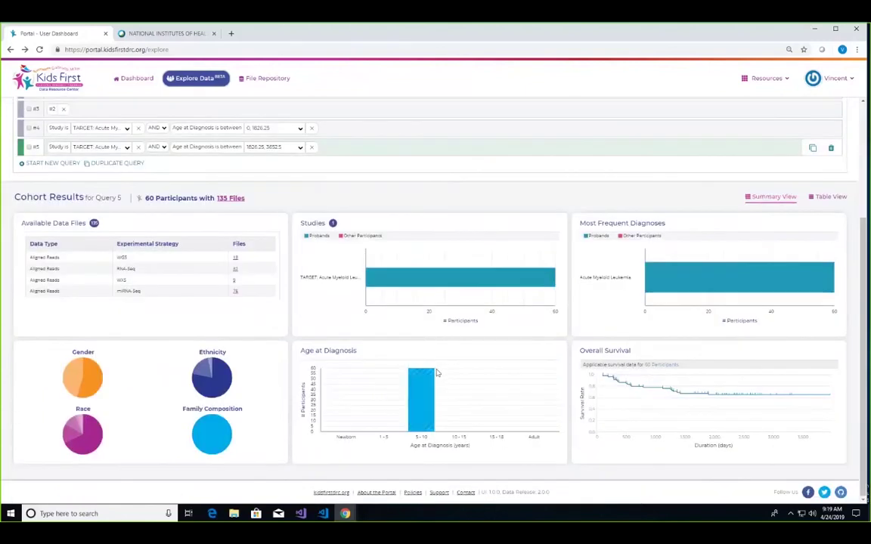
mouse_move(422, 387)
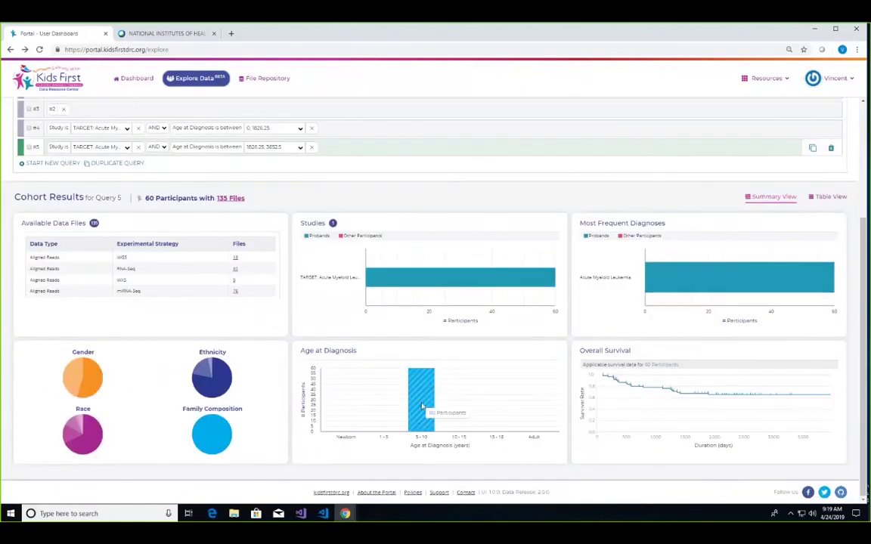
scroll(196, 334, "up", 3)
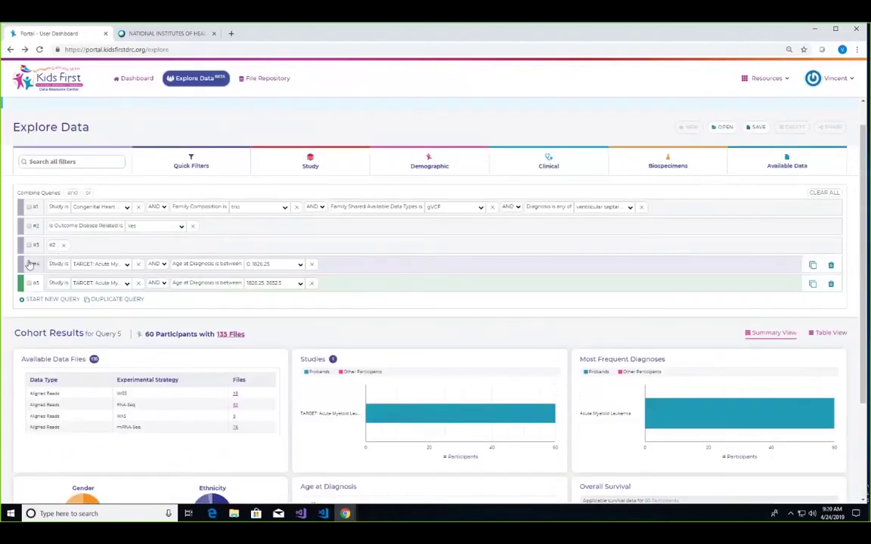
- Combine queries #4 and #5 with OR to get 164 participants and 369 files
left_click(29, 263)
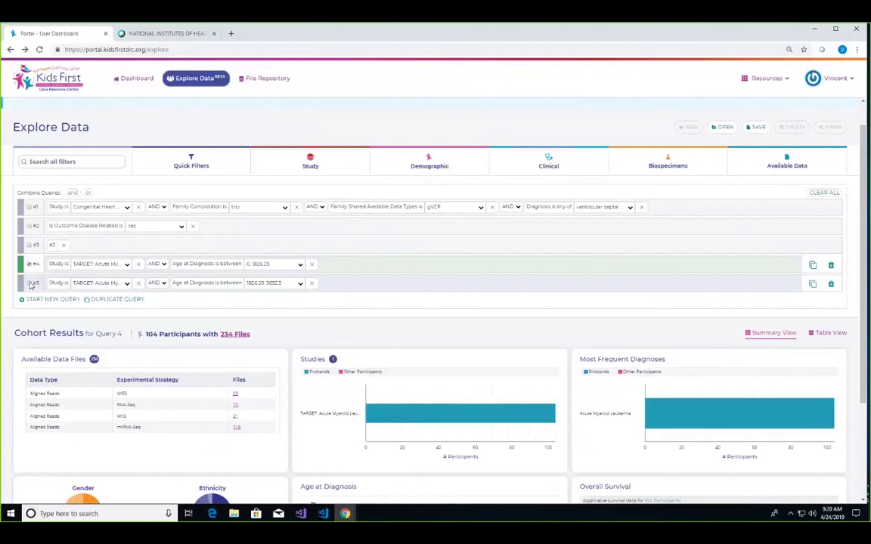
left_click(30, 283)
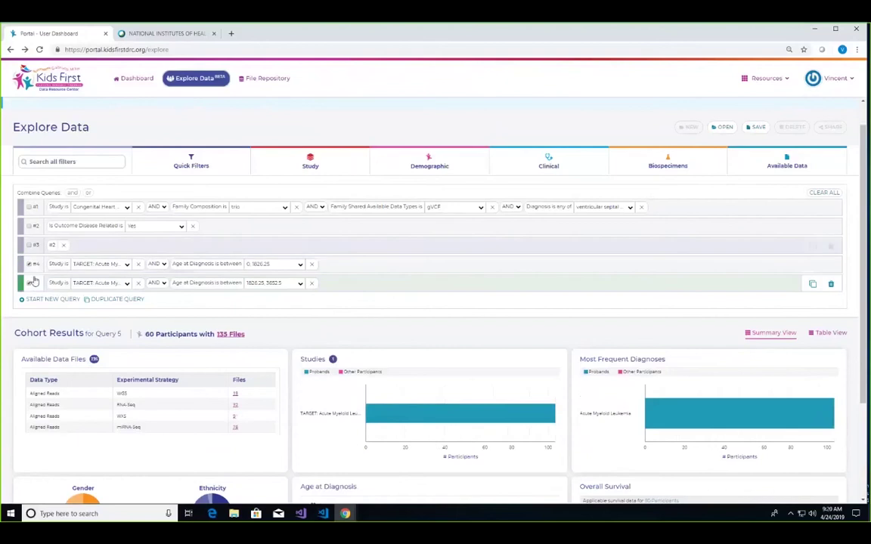
left_click(90, 195)
- Review the combined query #6 result and bring up the Save as Virtual Study dialog
scroll(414, 315, "down", 3)
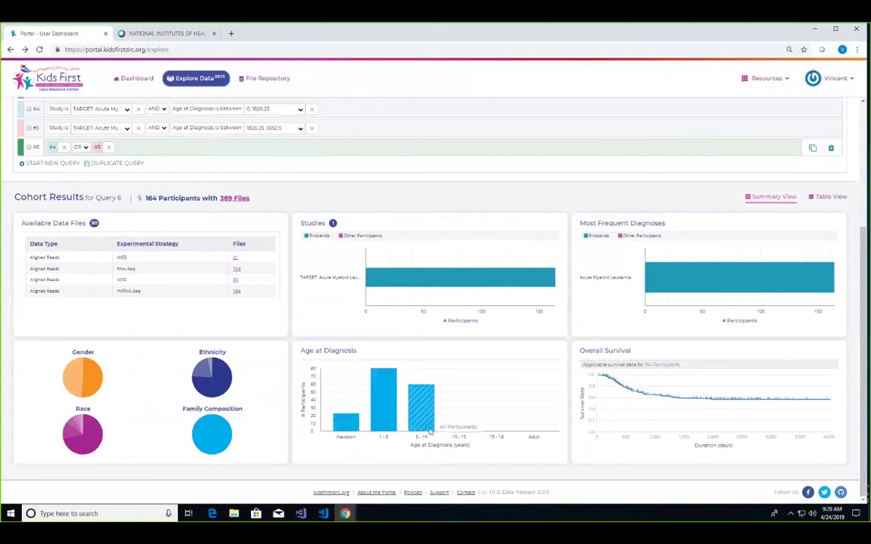
scroll(429, 432, "up", 1)
scroll(429, 432, "down", 1)
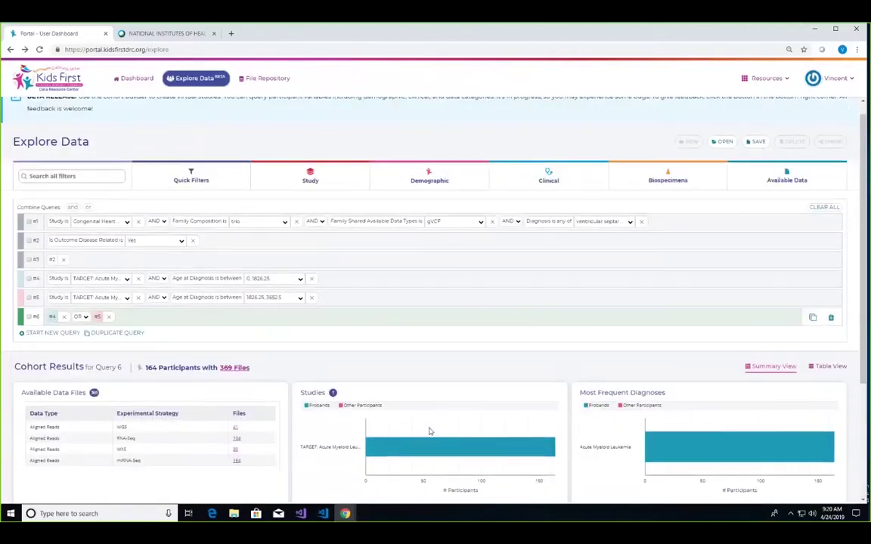
scroll(376, 354, "up", 1)
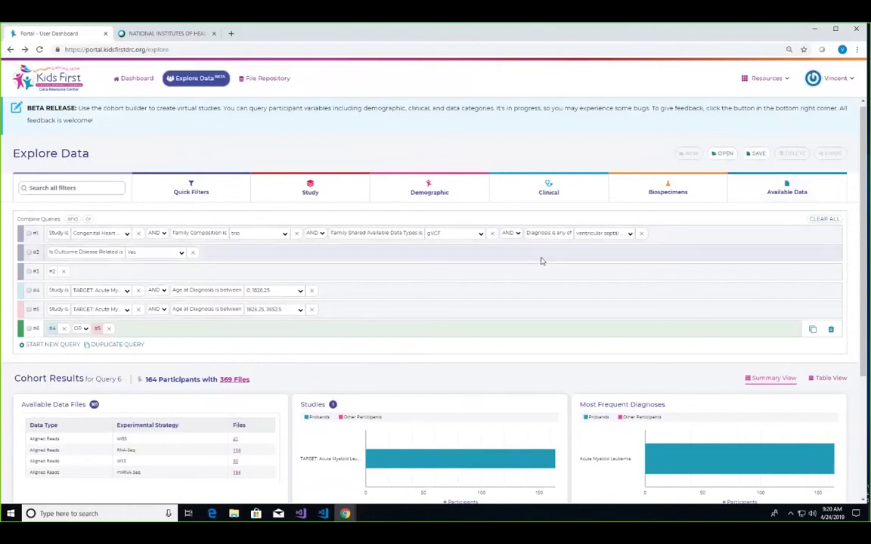
left_click(756, 153)
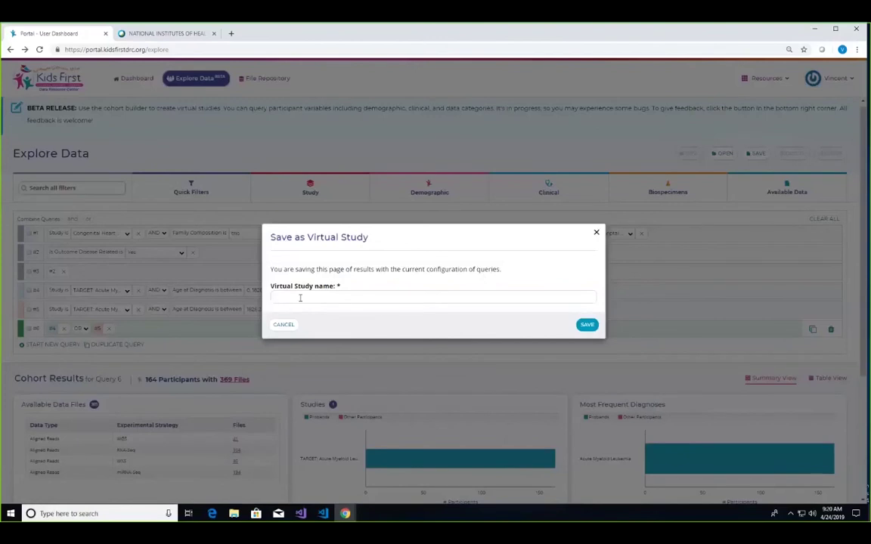
- Name the virtual study 'My first cohort' and save it
type("My first d")
key("BackSpace")
type("cohort")
left_click(586, 327)
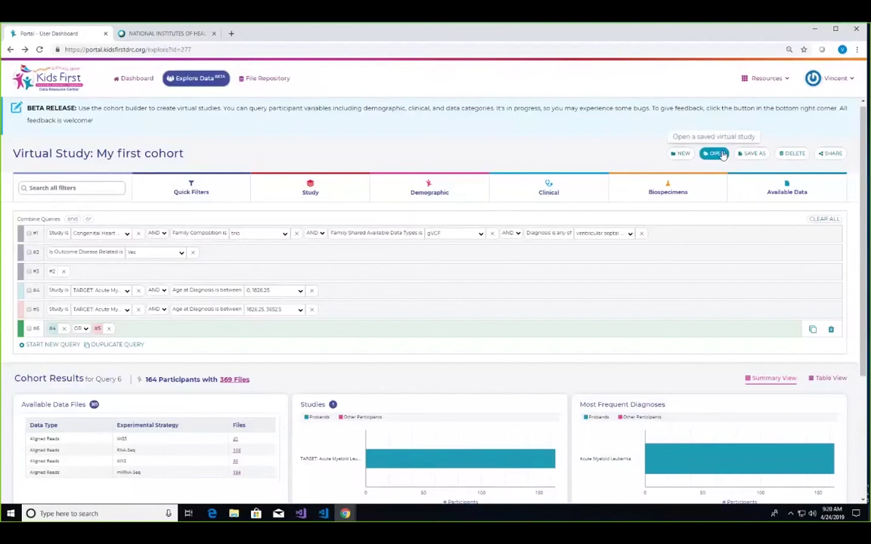
- Load the saved virtual study 'my second study' and look over its results
left_click(722, 154)
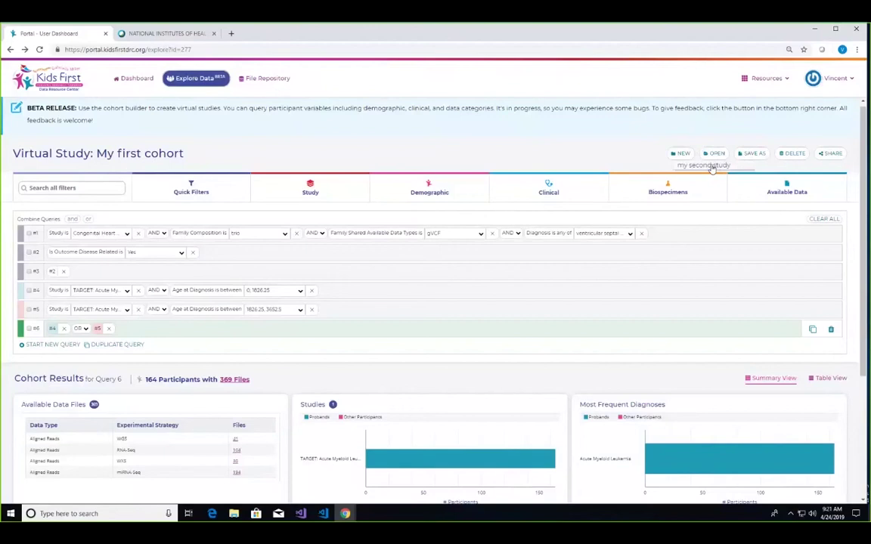
left_click(708, 166)
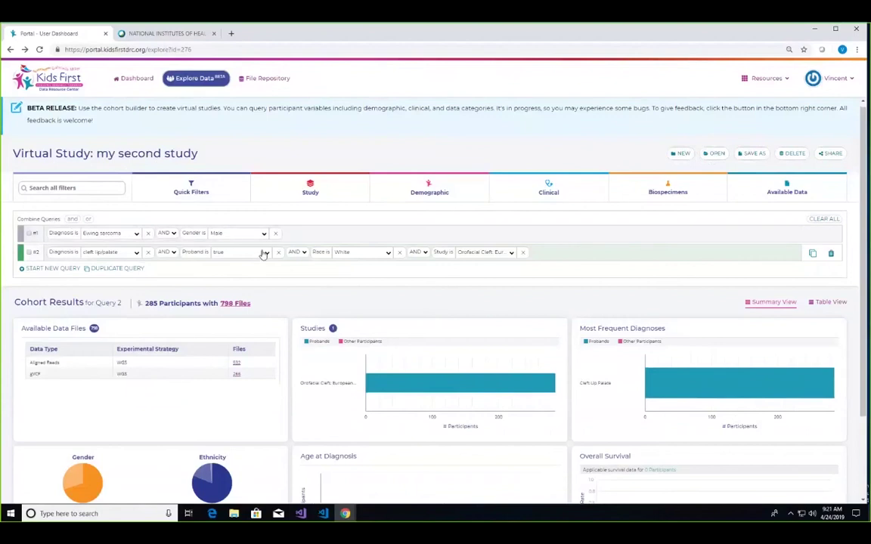
scroll(277, 259, "down", 3)
scroll(277, 258, "up", 1)
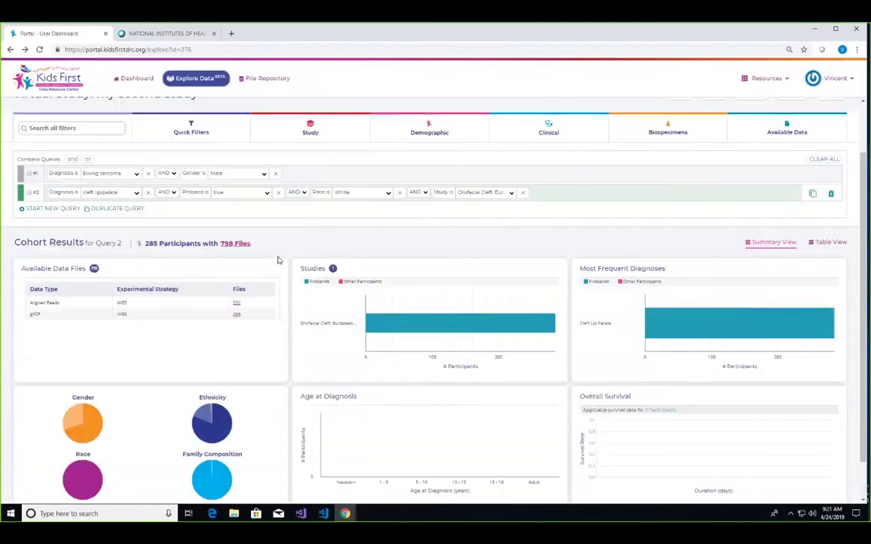
scroll(540, 258, "up", 2)
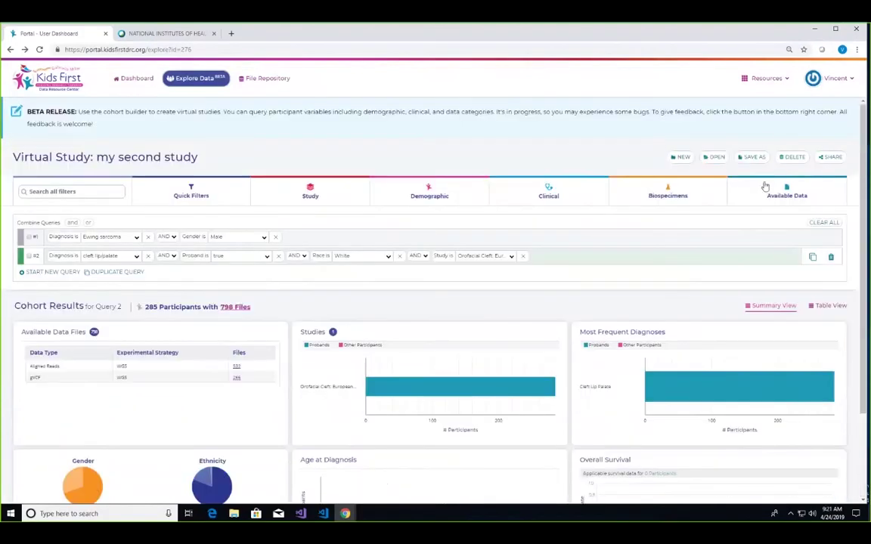
- Switch to the saved 'My first cohort' study, showing query 6 with 164 participants and 369 files
left_click(722, 158)
left_click(711, 168)
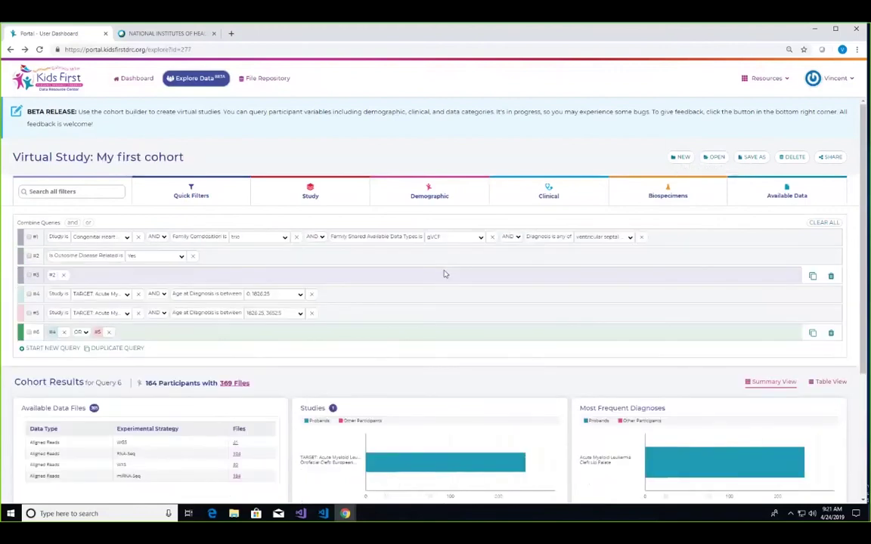
scroll(444, 273, "down", 3)
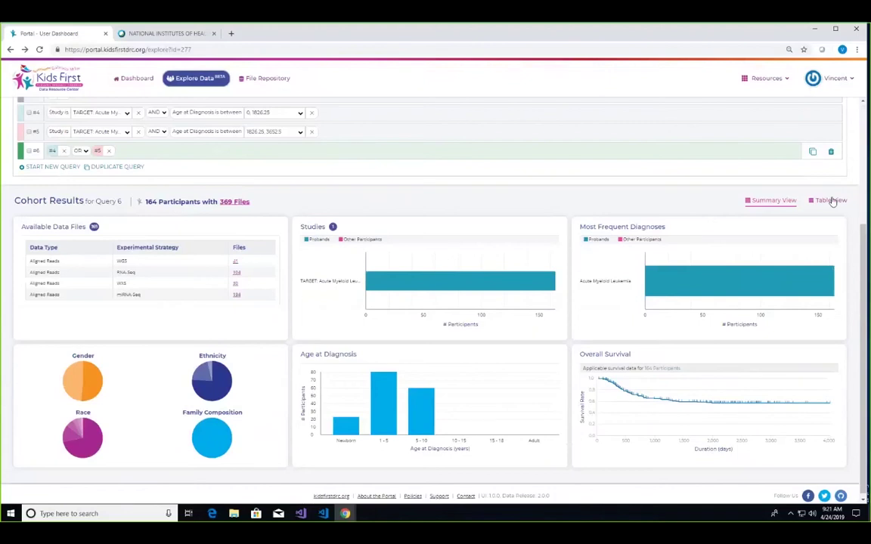
- Switch the cohort results to Table View and inspect its Download and Columns options
left_click(832, 201)
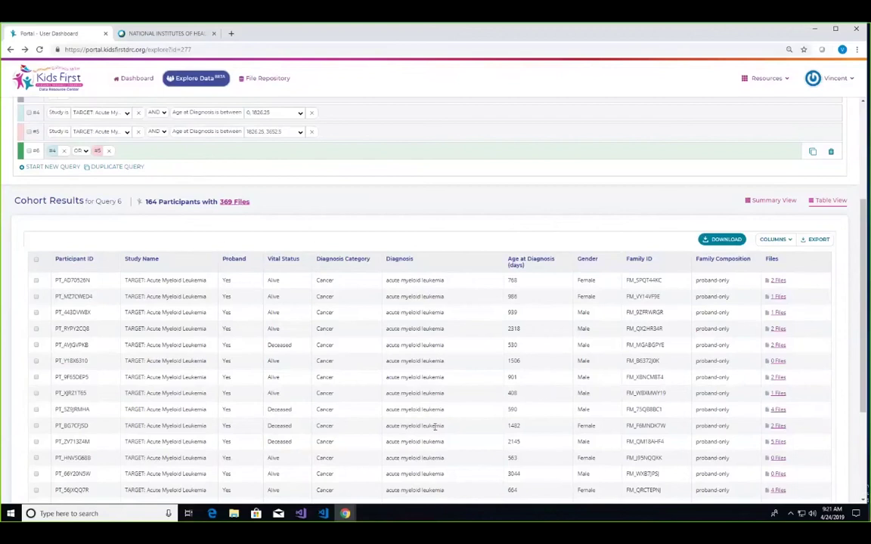
left_click(721, 240)
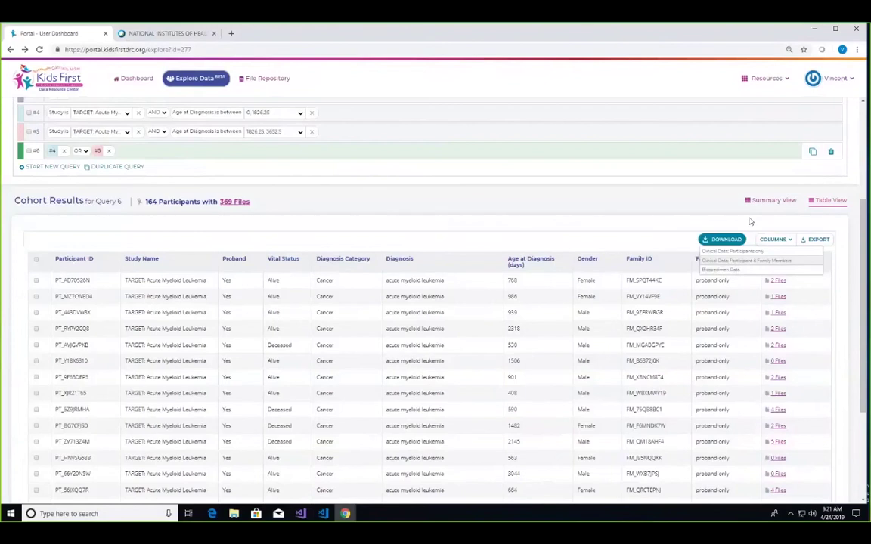
left_click(787, 240)
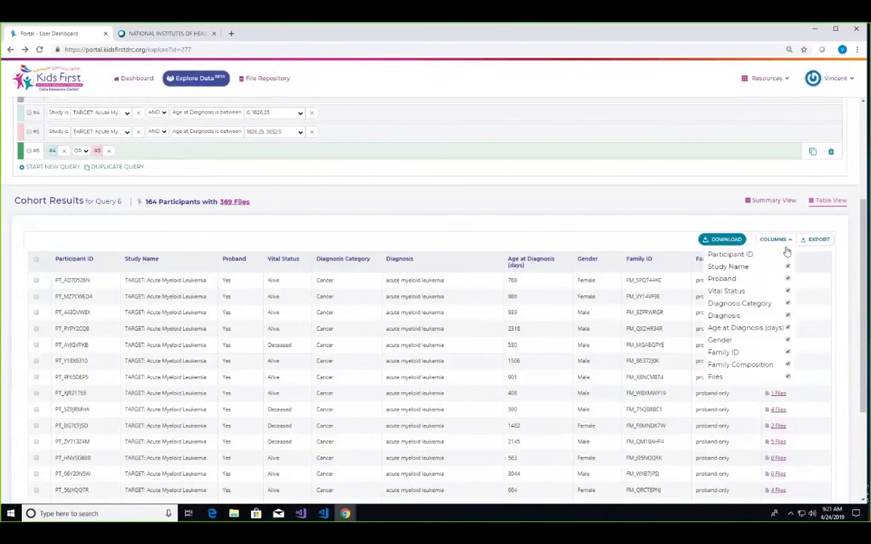
left_click(659, 244)
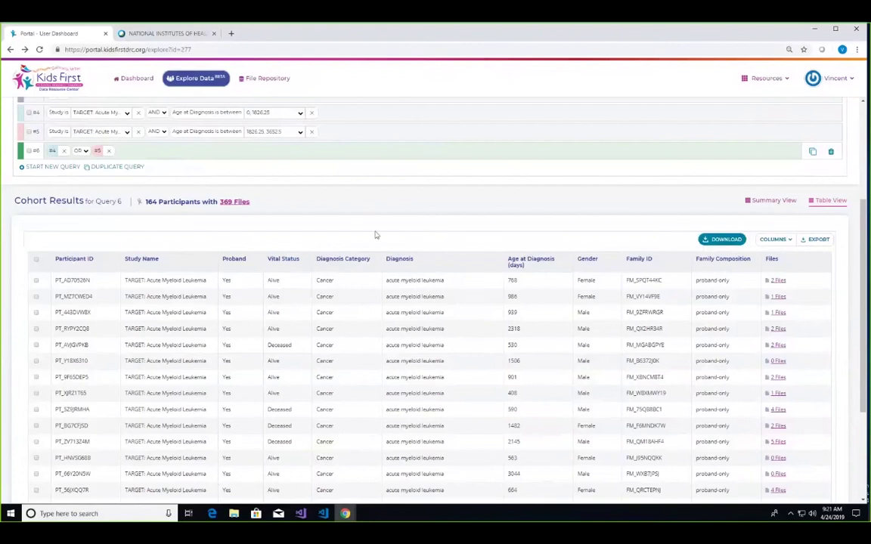
- Open the cohort's 369 files in the File Repository (153 participants, 11.39 TB)
scroll(370, 249, "up", 2)
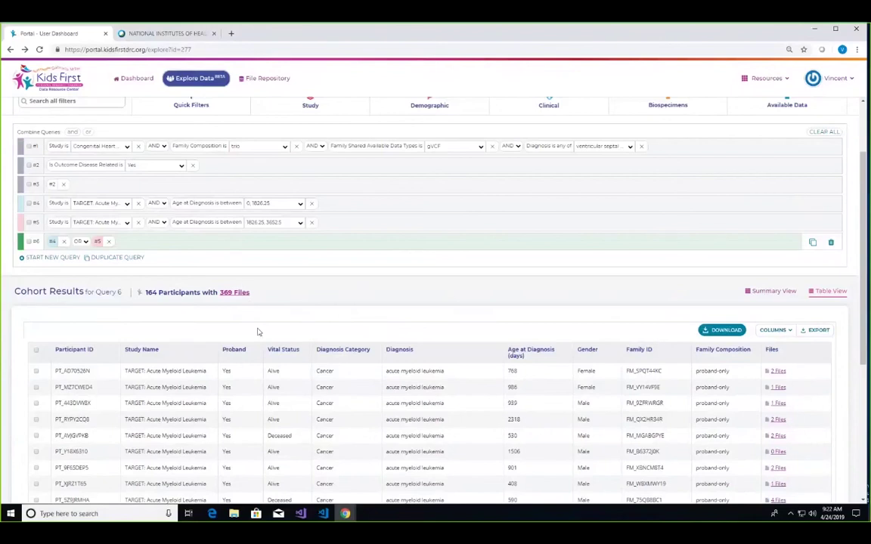
scroll(253, 326, "up", 2)
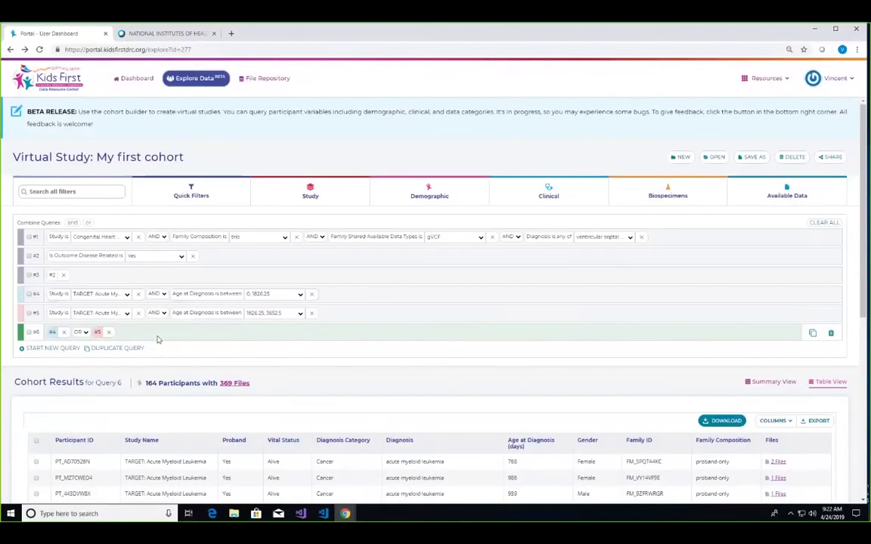
scroll(260, 389, "down", 2)
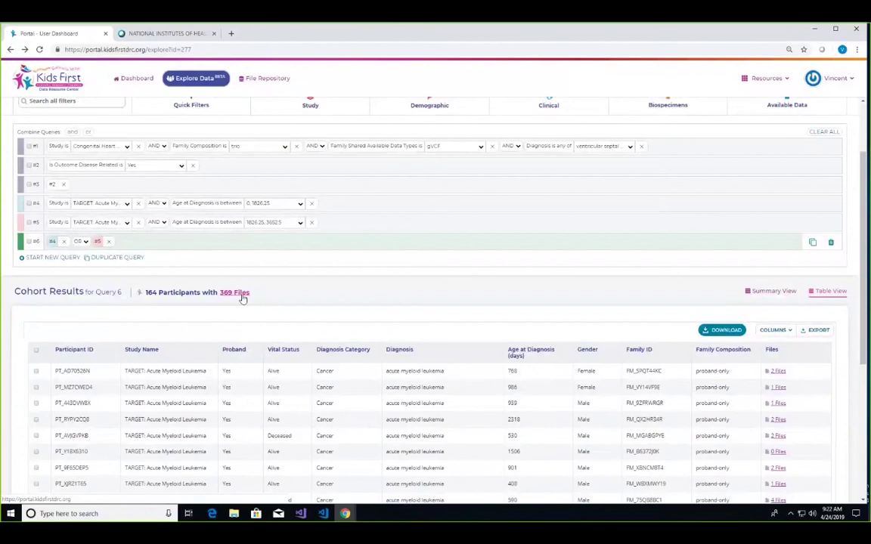
left_click(242, 296)
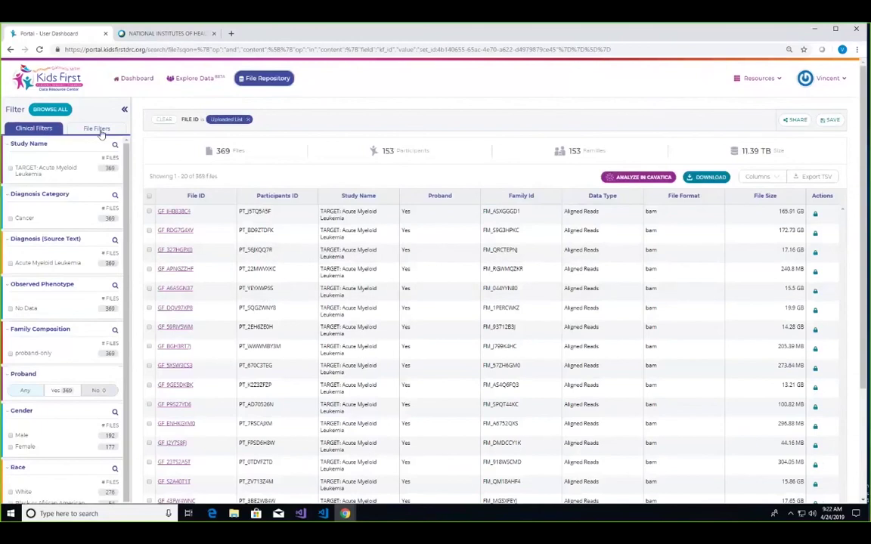
- Filter the files to RNA-Seq experiment strategy, leaving 104 files from 53 participants
left_click(98, 130)
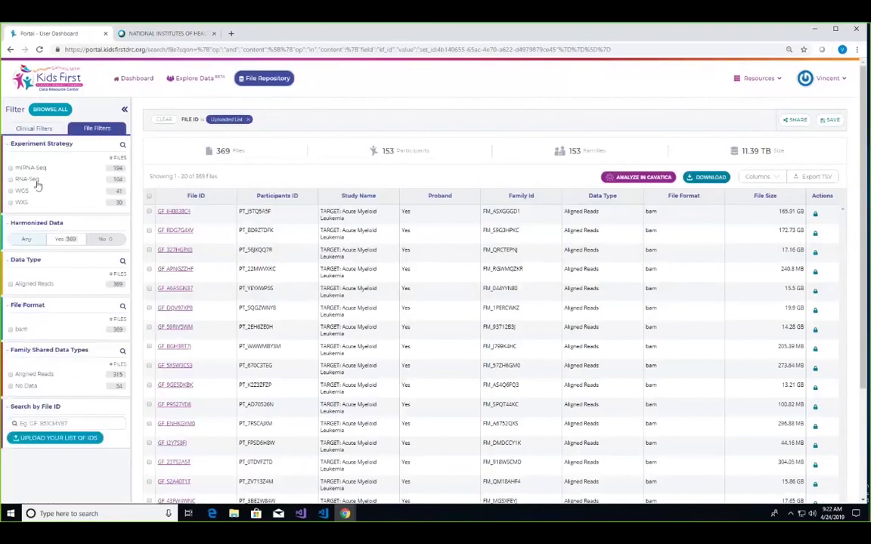
left_click(27, 180)
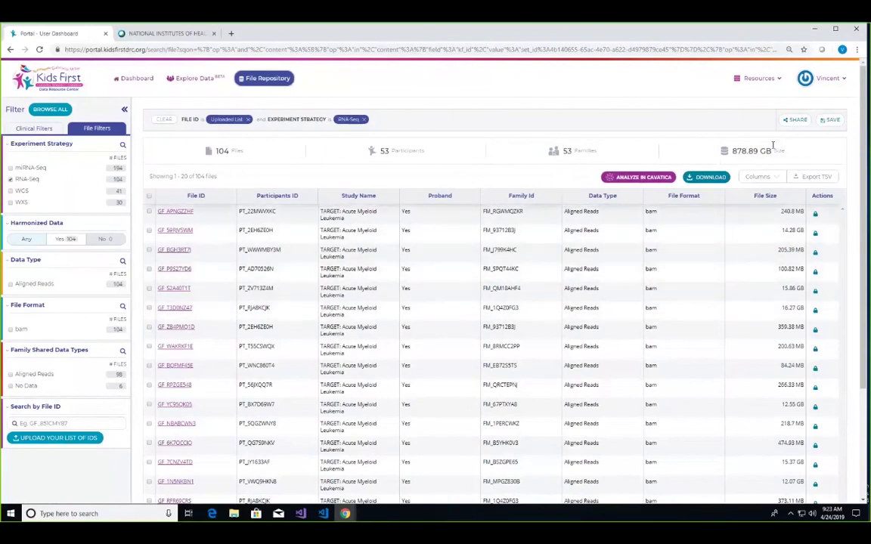
- Go to account Settings and scroll down to the Data Repository Integrations section
left_click(839, 80)
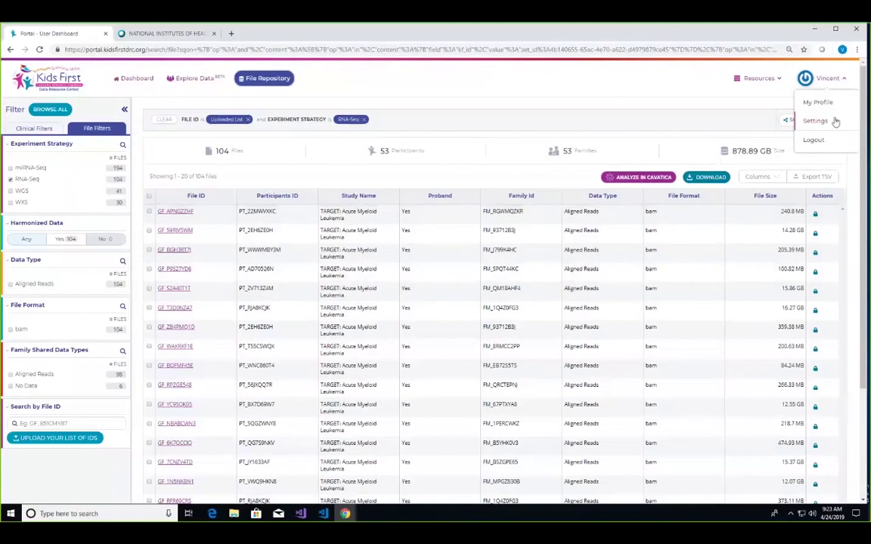
left_click(815, 121)
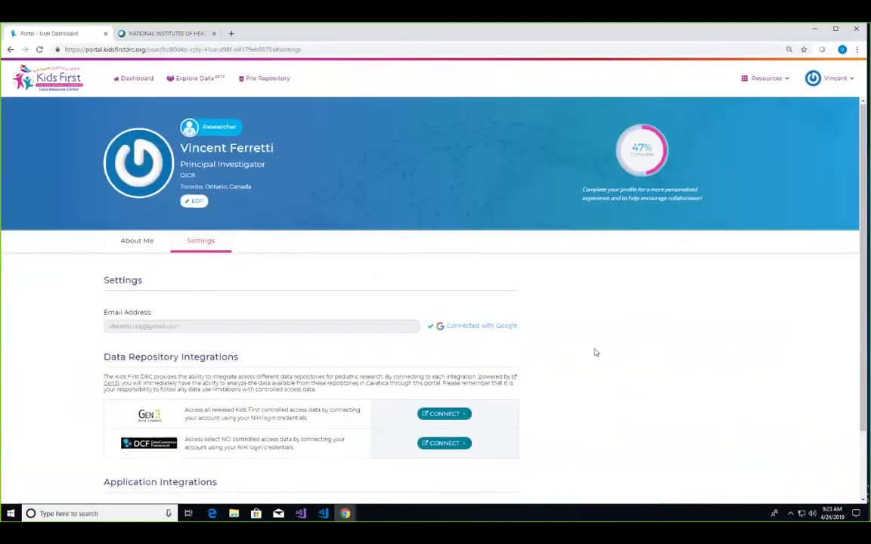
scroll(596, 352, "down", 1)
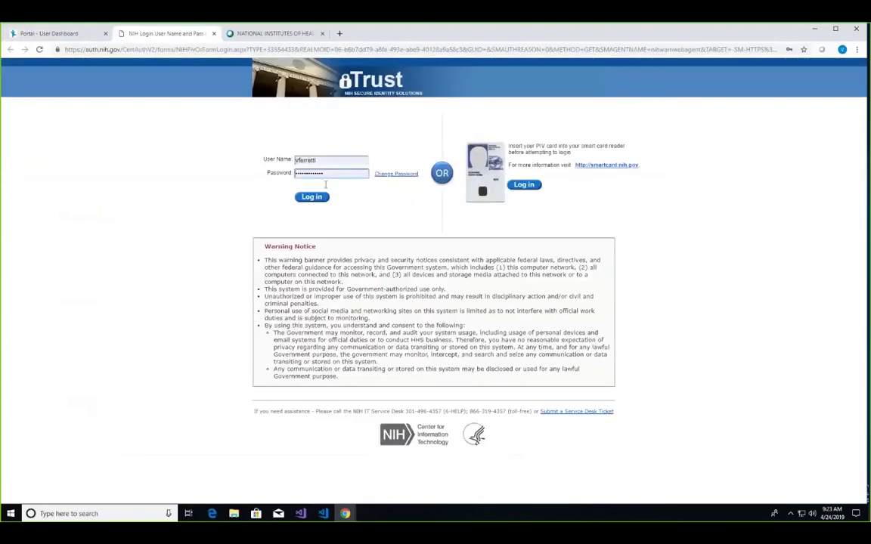
- Submit the NIH iTrust login to connect the DCF integration
left_click(324, 200)
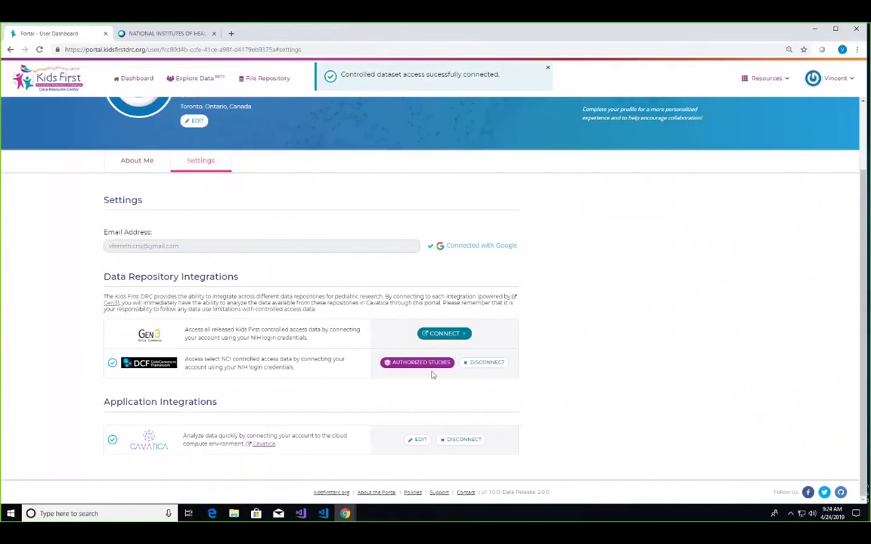
- Review the two DCF-authorized studies, then return to the File Repository
left_click(431, 369)
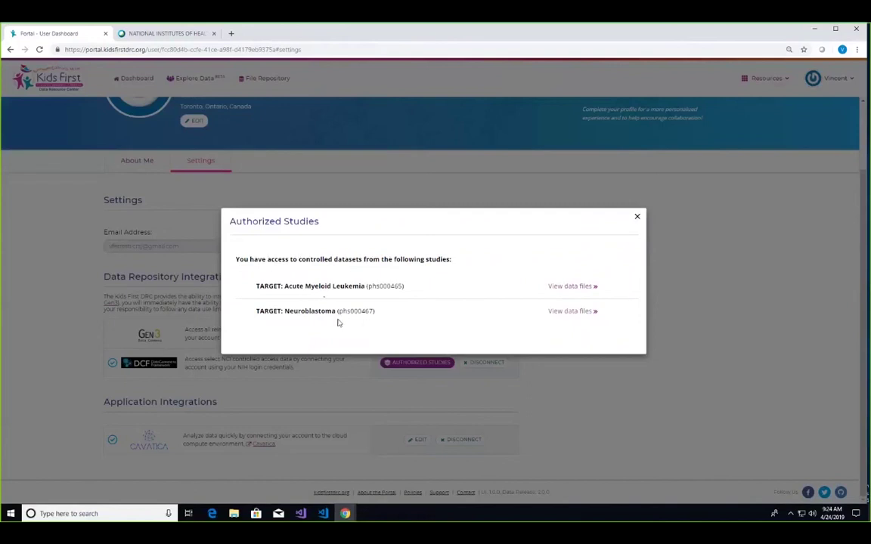
left_click(637, 217)
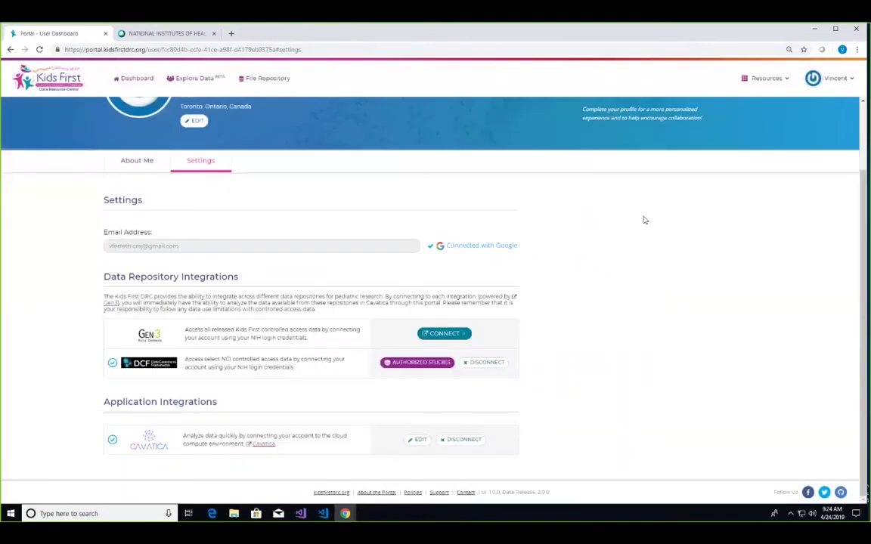
left_click(273, 84)
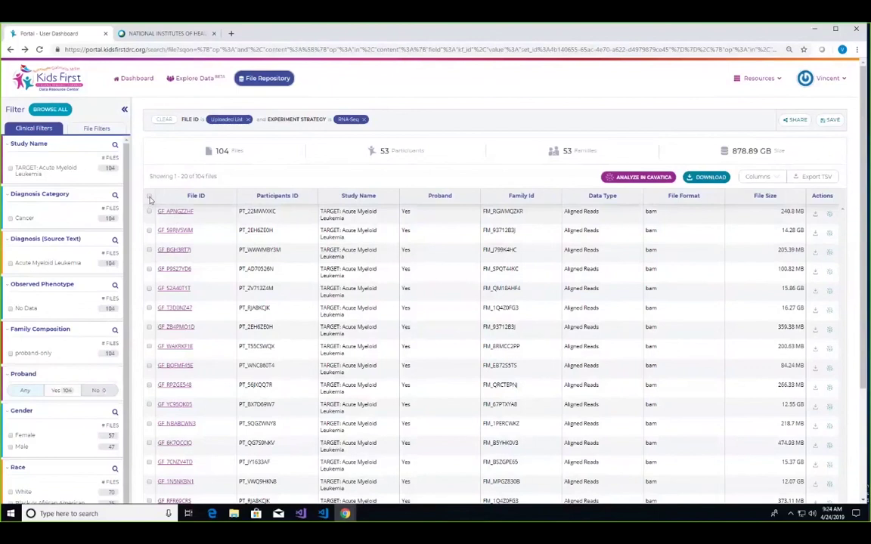
- Select all 20 RNA-Seq files on the first page (16 participants, 136 GB)
left_click(150, 196)
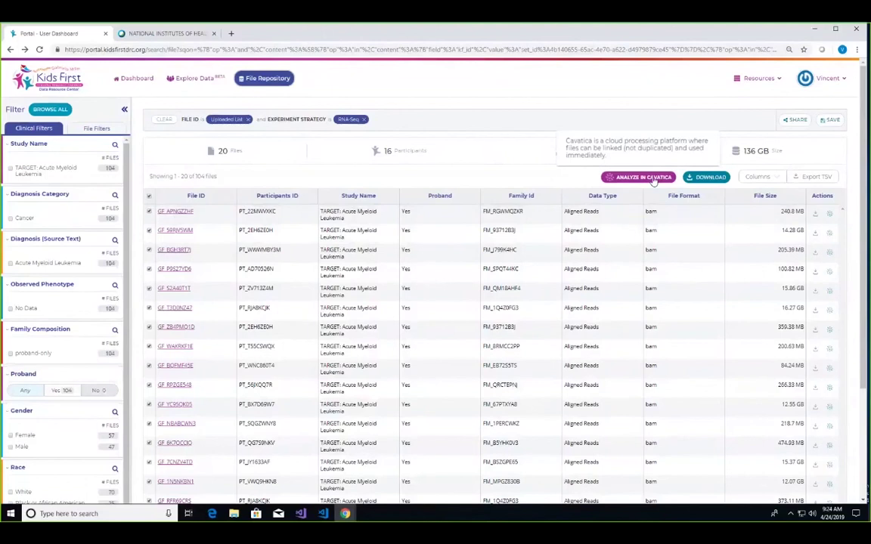
- Copy the 20 selected files to the Cavatica project 'Kids First Cancer Analysis' and dismiss the confirmation
left_click(642, 178)
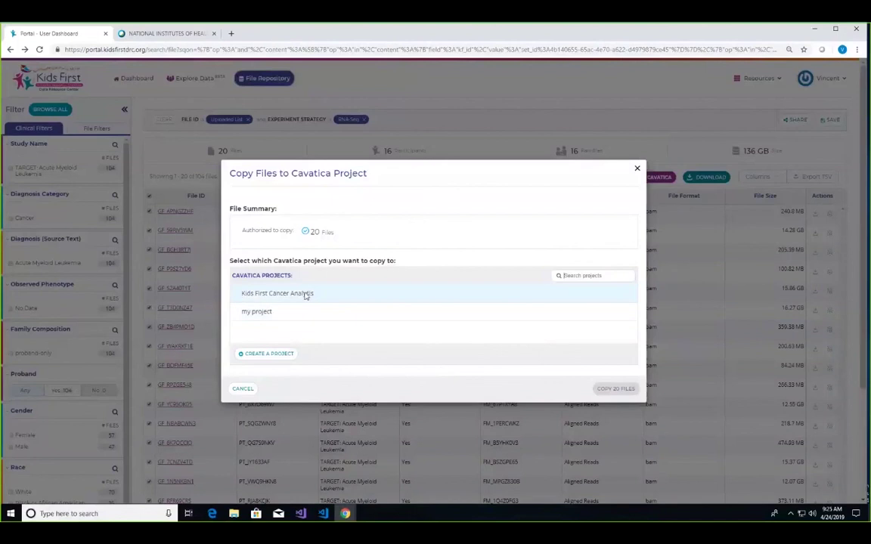
left_click(306, 295)
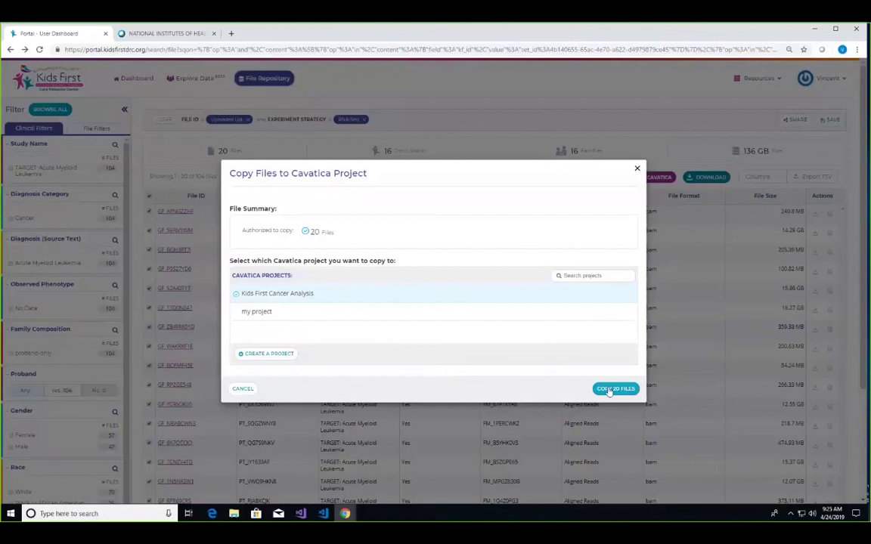
left_click(609, 390)
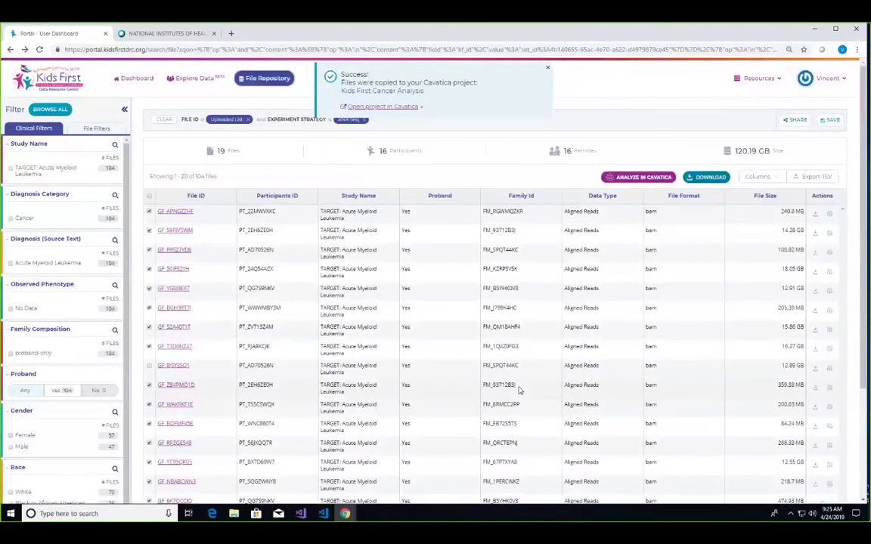
left_click(549, 70)
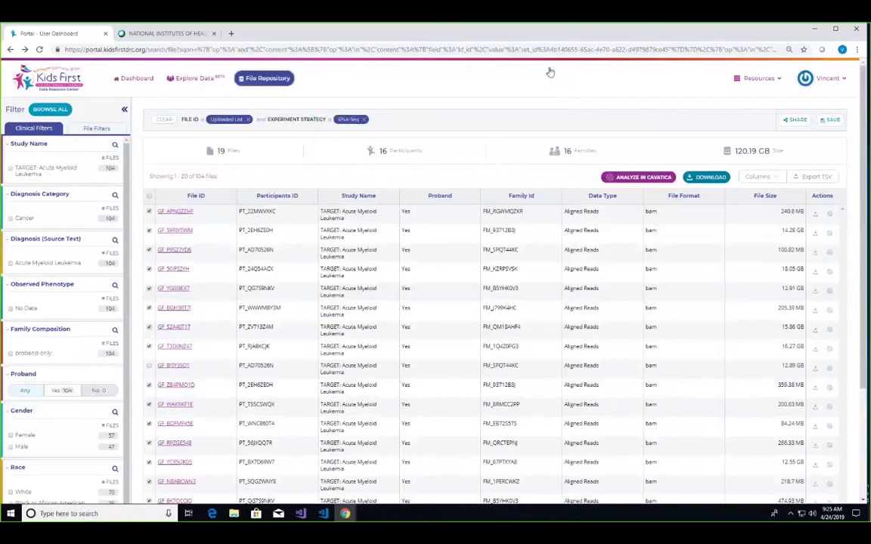